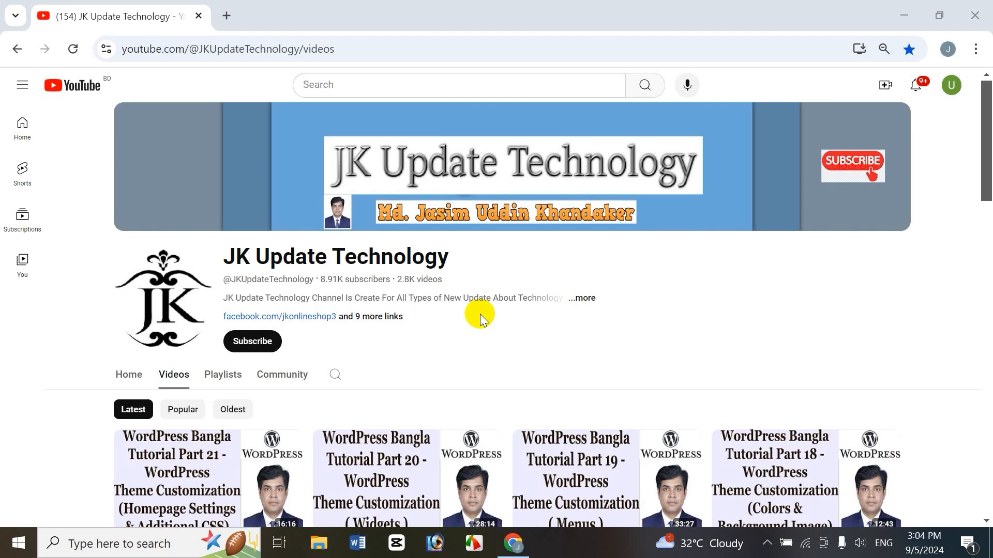
# Look through the channel's latest videos, examining the WordPress Bangla Tutorial series from Part 21 back to Part 1
pyautogui.scroll(-3, 570, 398)
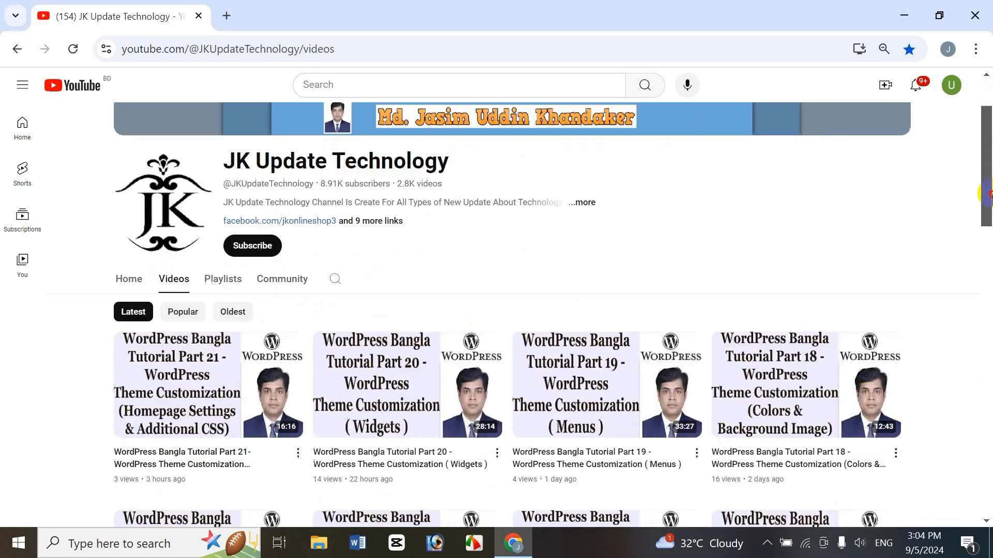
pyautogui.moveTo(116, 437)
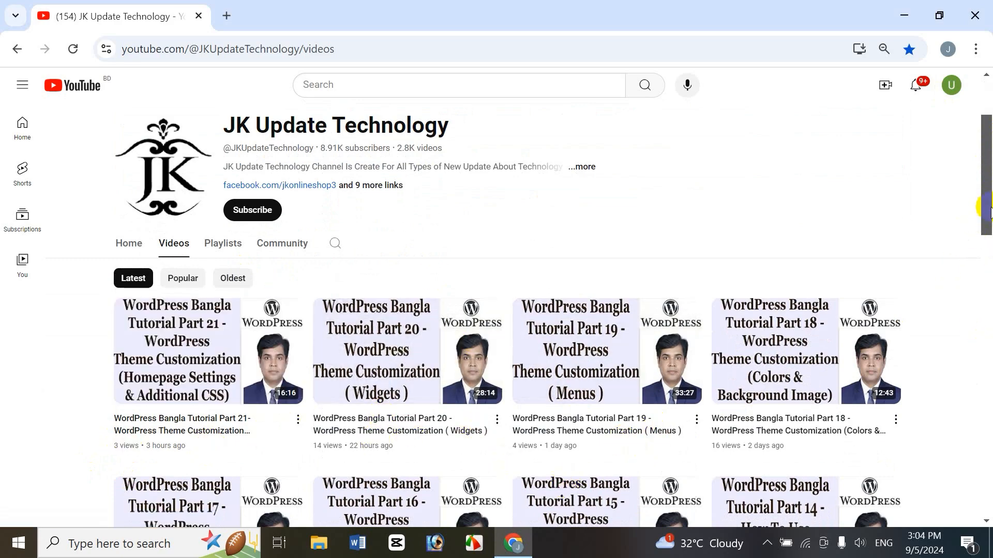
pyautogui.moveTo(987, 217); pyautogui.dragTo(987, 245)
pyautogui.scroll(-1, 987, 246)
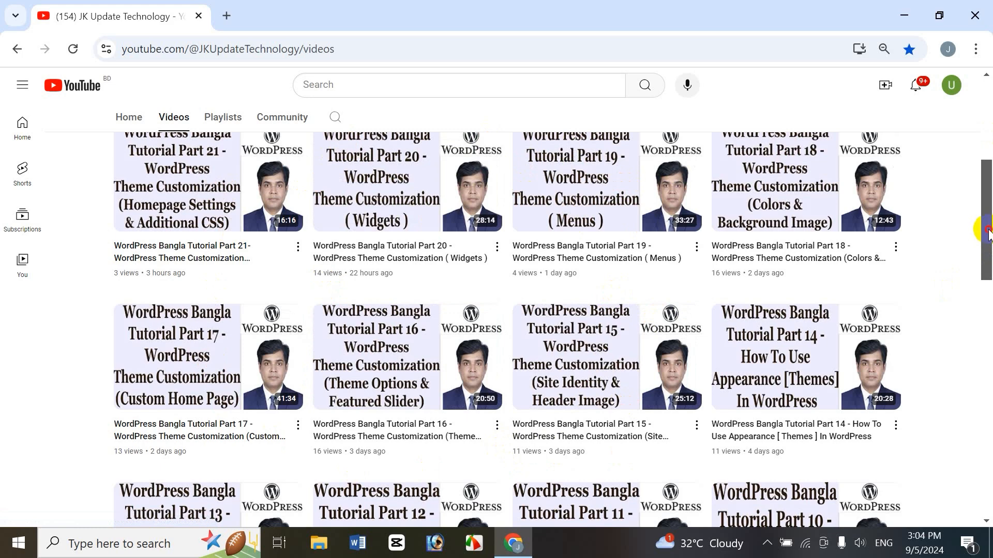
pyautogui.scroll(-2, 988, 231)
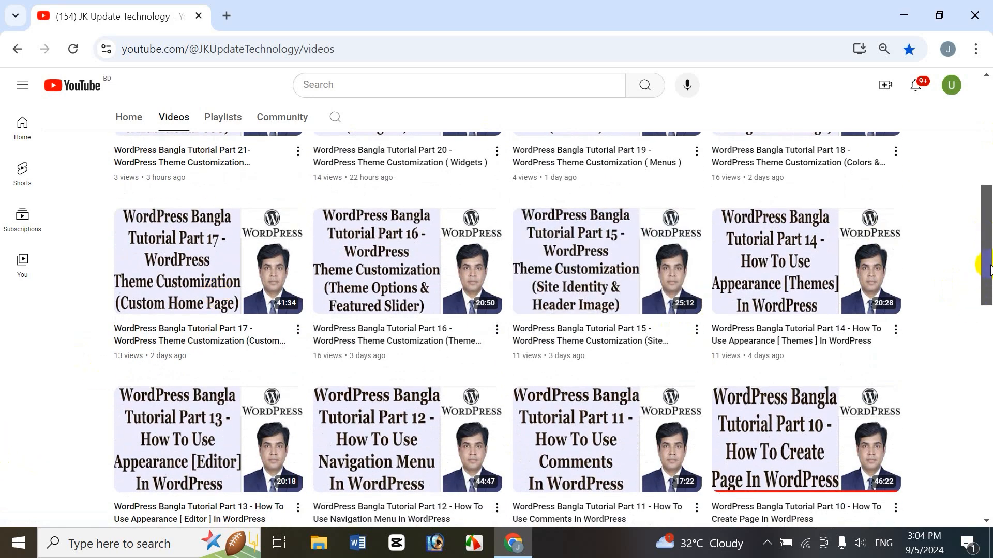
pyautogui.scroll(-2, 987, 266)
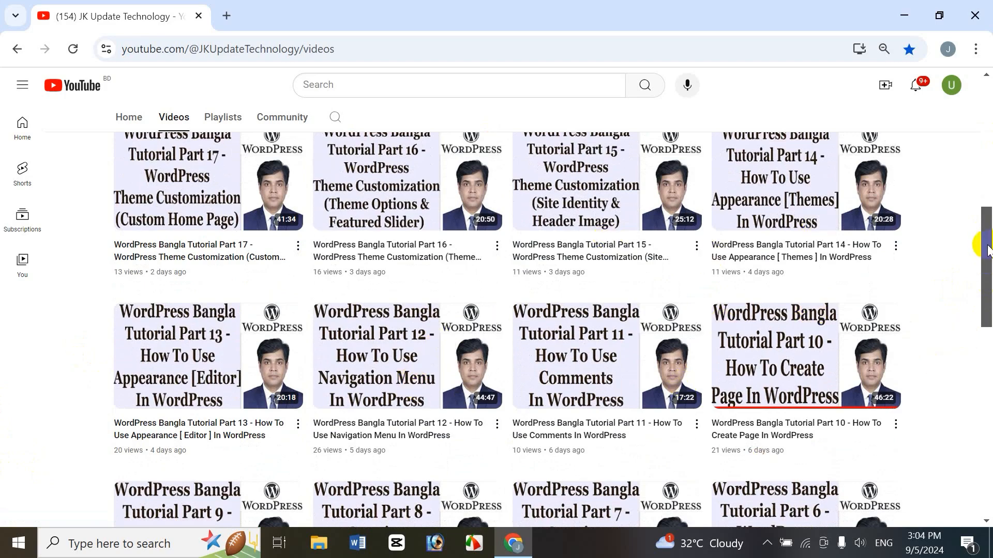
pyautogui.scroll(-2, 986, 259)
pyautogui.scroll(-2, 986, 282)
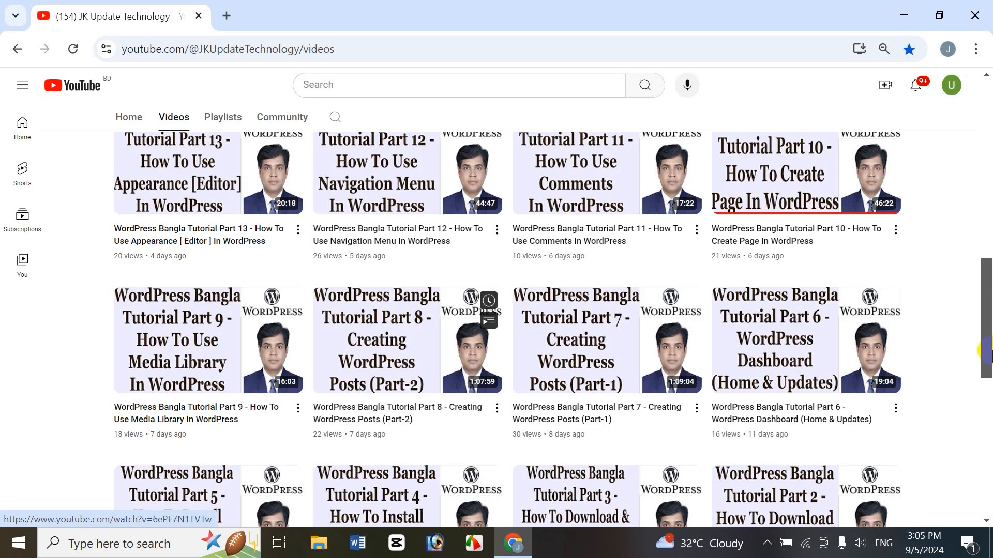
pyautogui.scroll(-2, 931, 372)
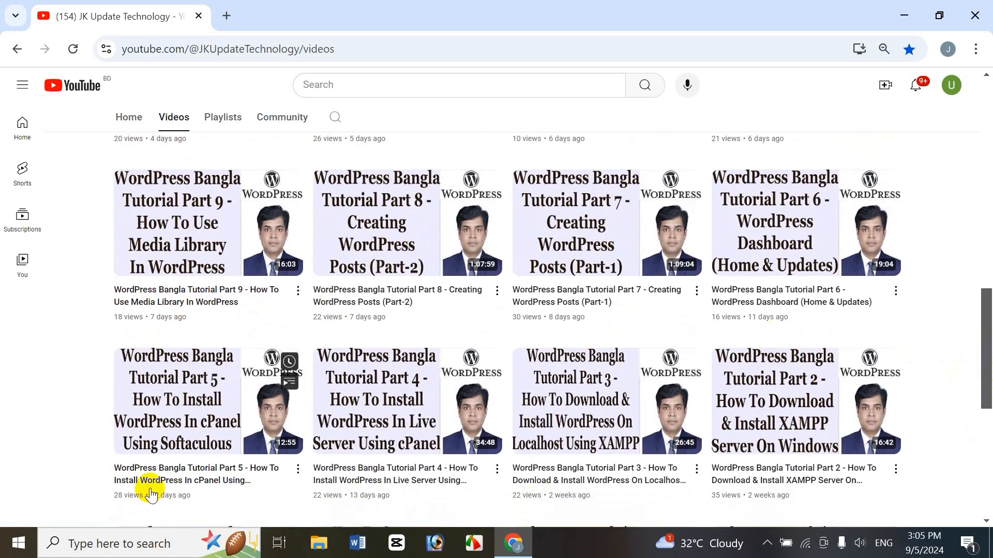
pyautogui.moveTo(166, 385)
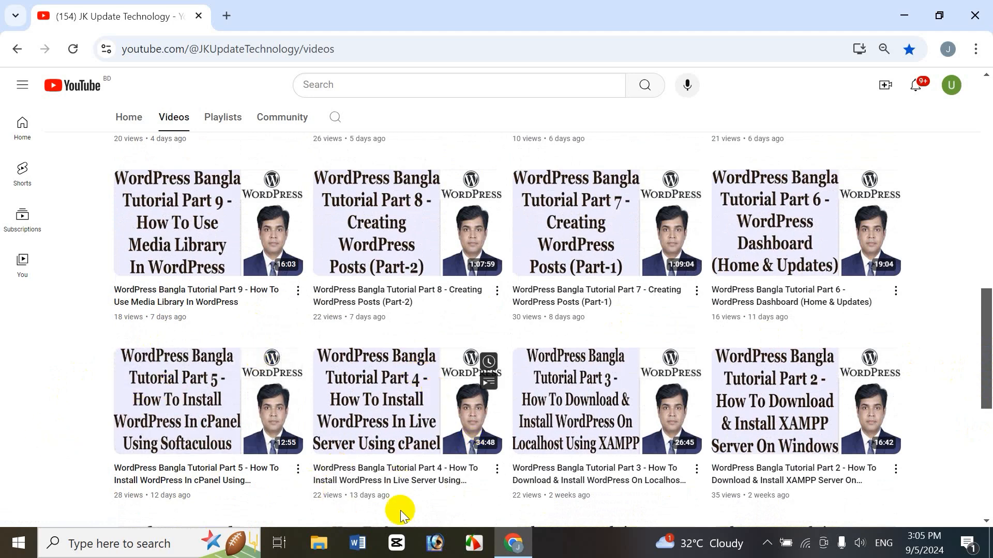
pyautogui.moveTo(405, 339)
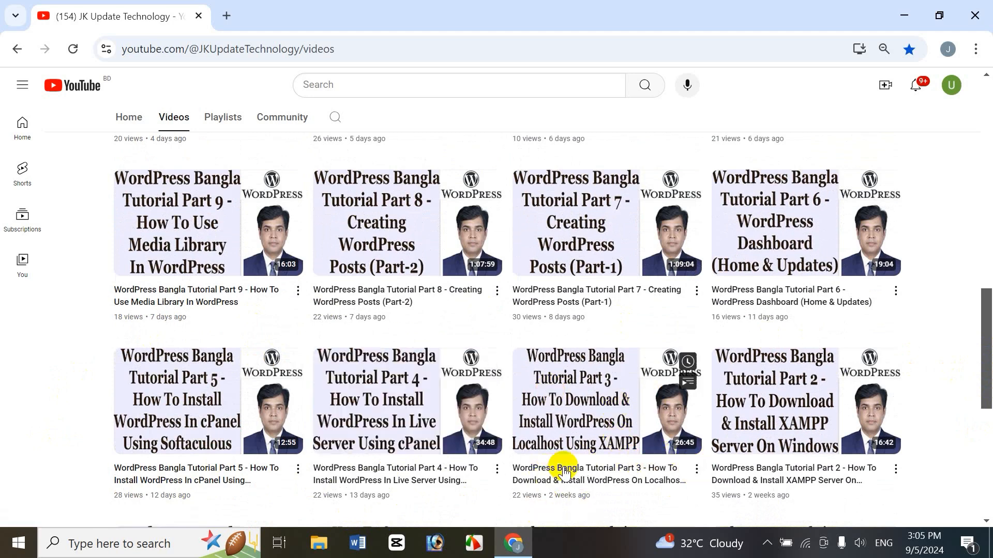
pyautogui.moveTo(586, 427)
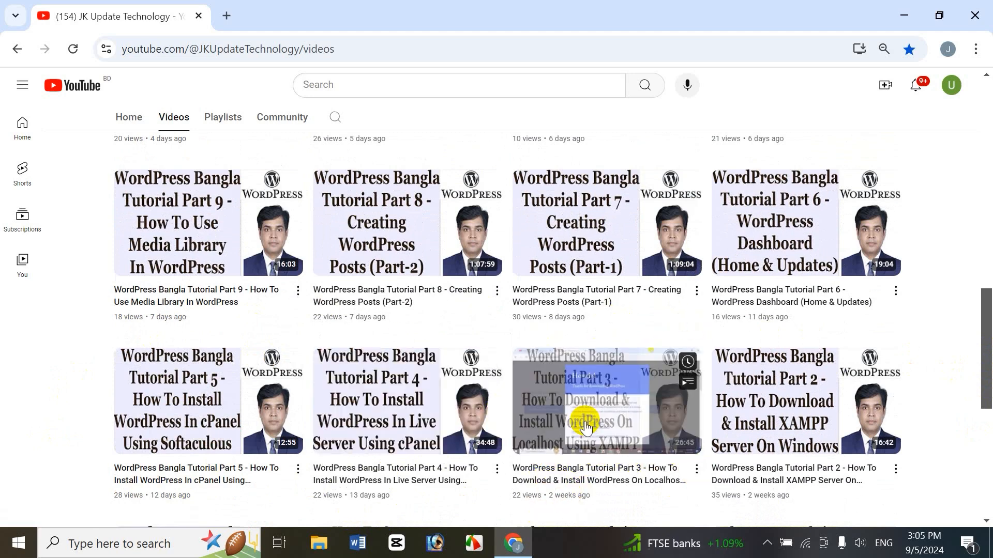
pyautogui.moveTo(986, 336); pyautogui.dragTo(986, 369)
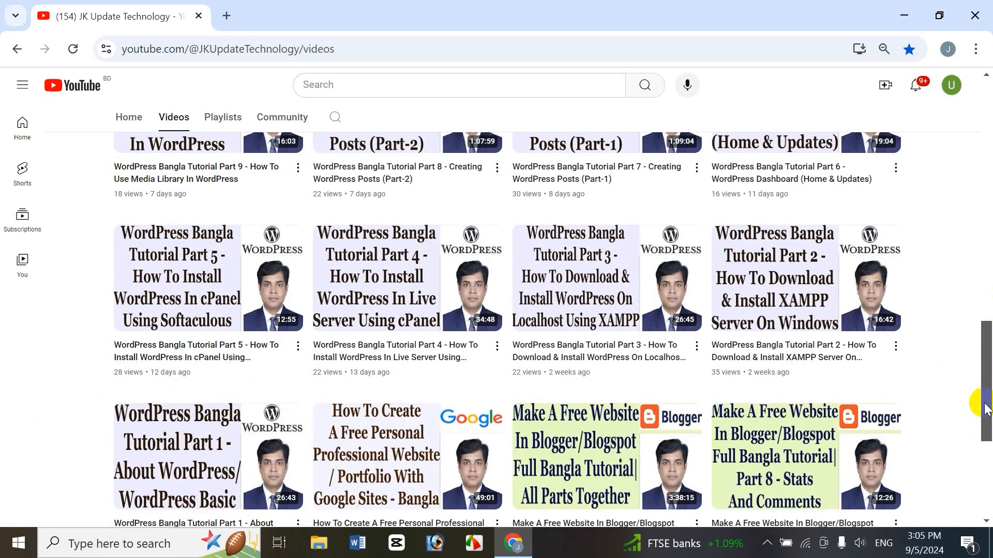
pyautogui.moveTo(986, 408); pyautogui.dragTo(986, 171)
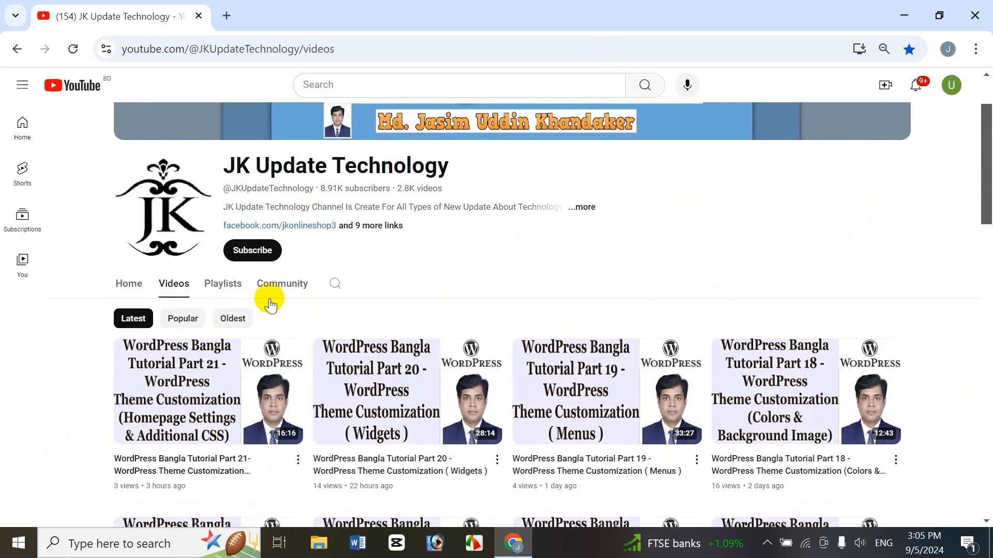
# Look over the channel's created playlists, including the WordPress and Blogger tutorials, and return to its video list
pyautogui.click(221, 284)
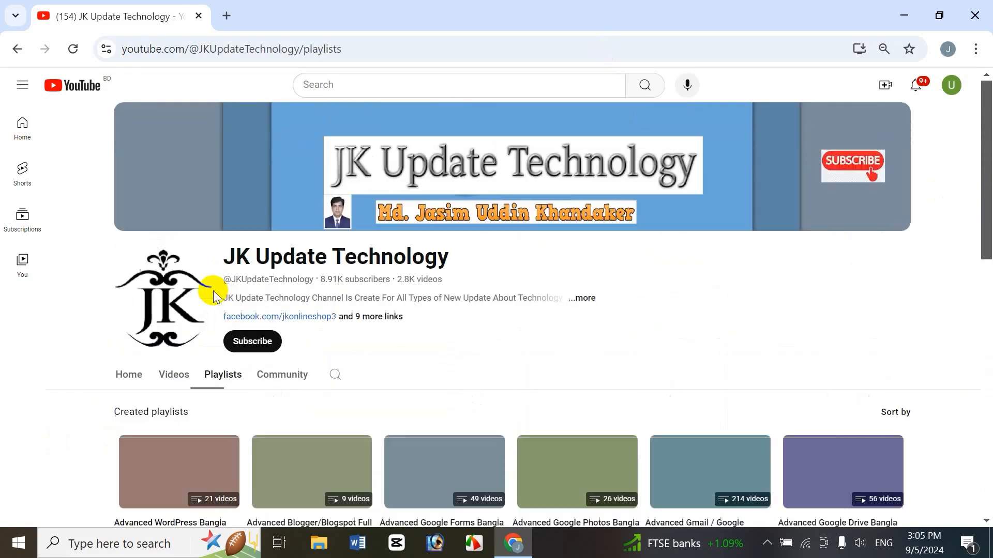
pyautogui.scroll(-3, 63, 264)
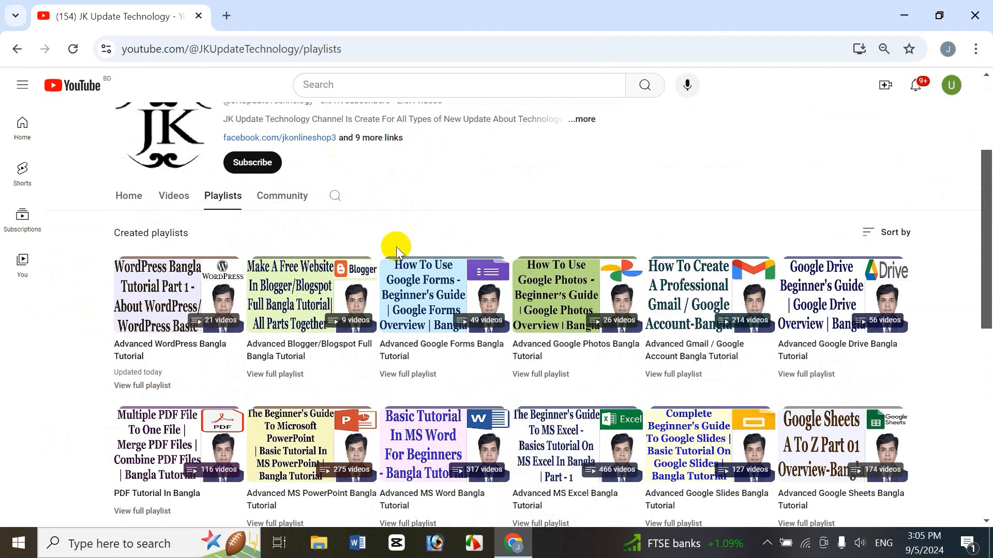
pyautogui.click(292, 323)
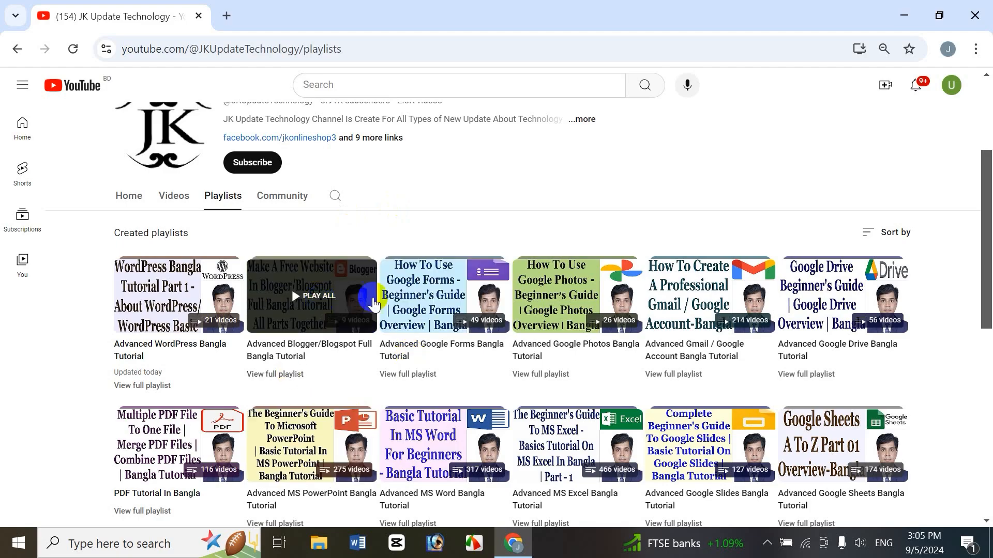
pyautogui.click(337, 350)
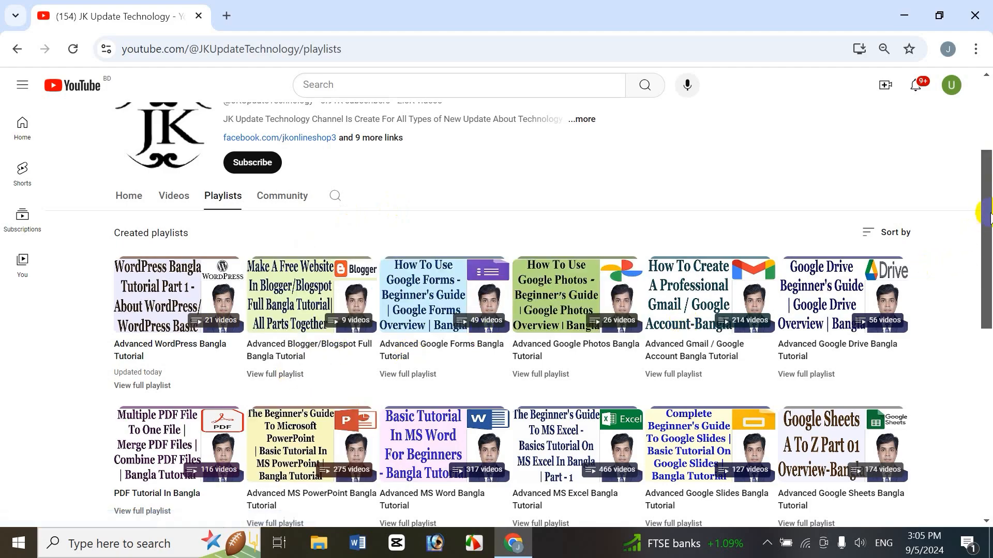
pyautogui.moveTo(987, 214)
pyautogui.mouseDown()
pyautogui.moveTo(977, 490)
pyautogui.moveTo(989, 310)
pyautogui.moveTo(975, 199)
pyautogui.mouseUp()
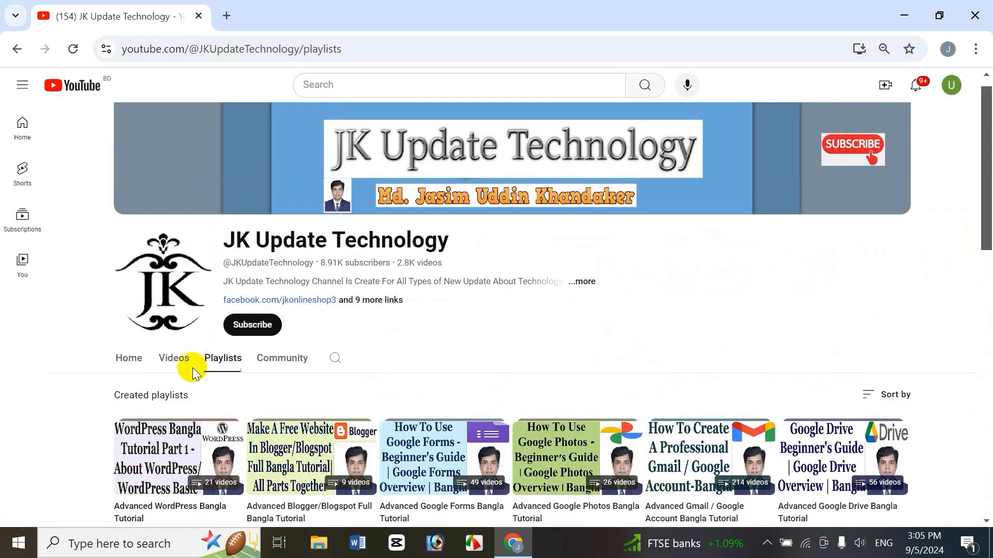
pyautogui.click(175, 358)
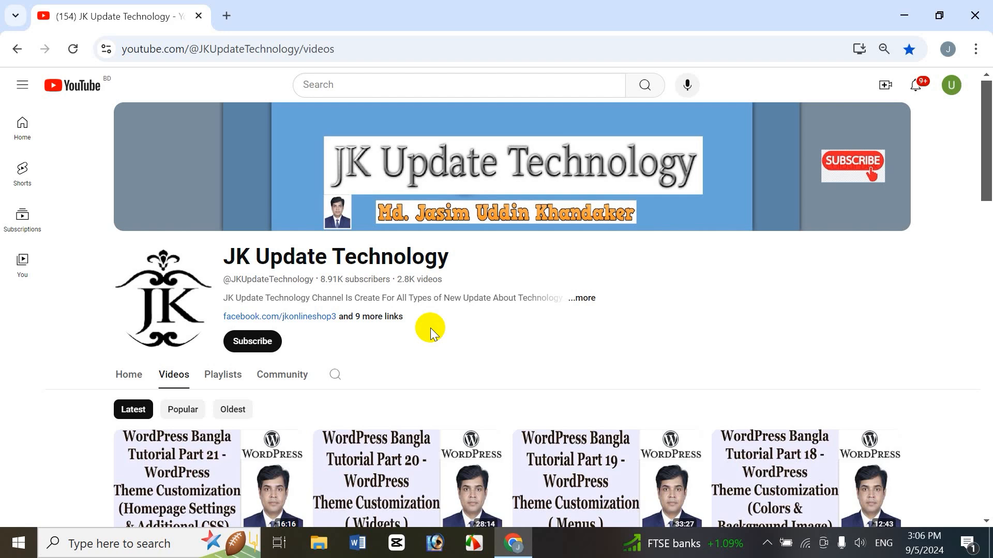
# View the live site's WordPress login page at jasimonline.com/wp-admin in a new tab and close that tab
pyautogui.click(227, 15)
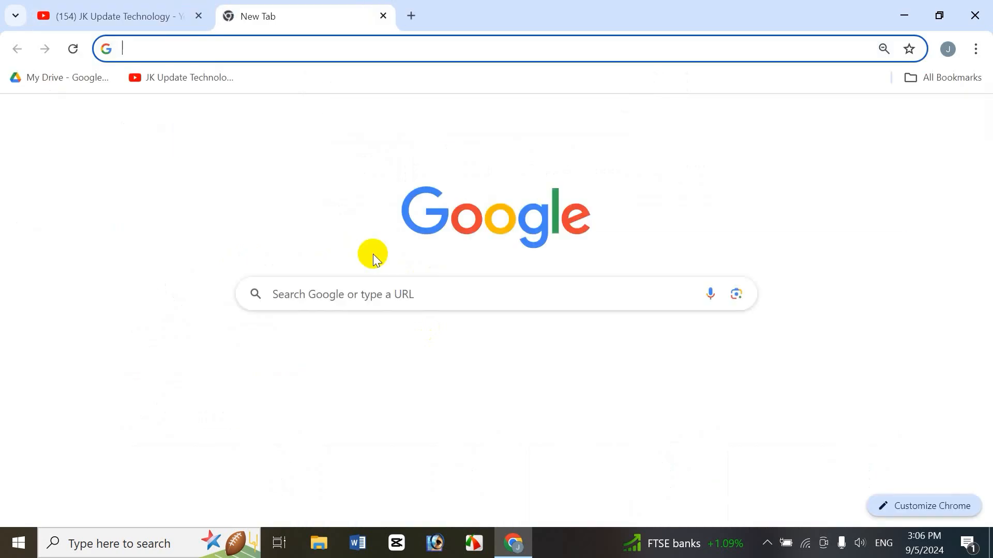
pyautogui.write('j')
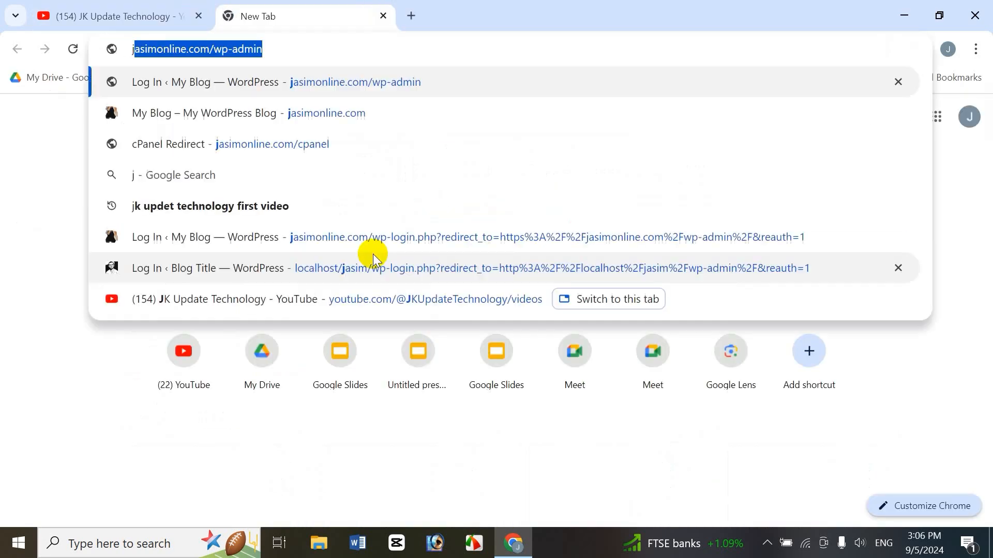
pyautogui.press('Right')
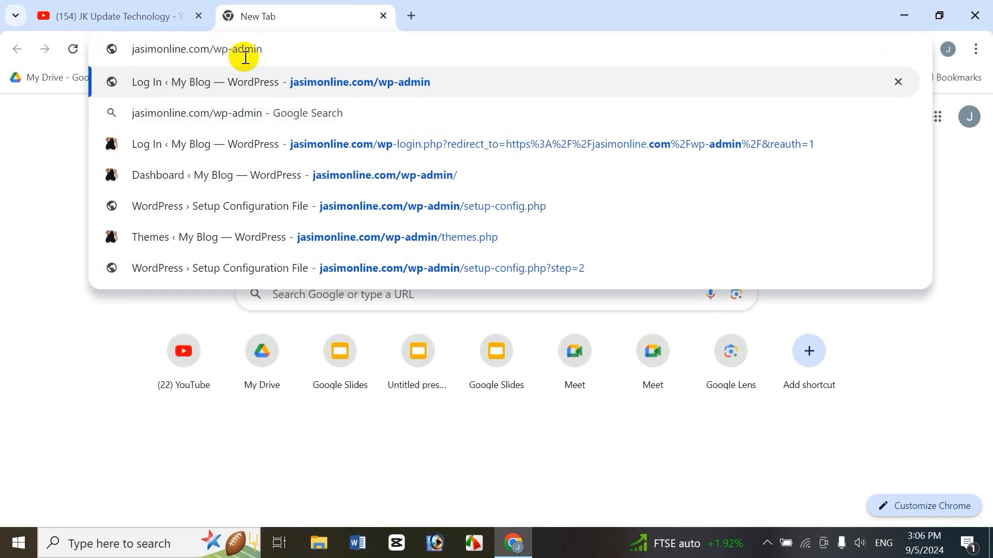
pyautogui.press('Return')
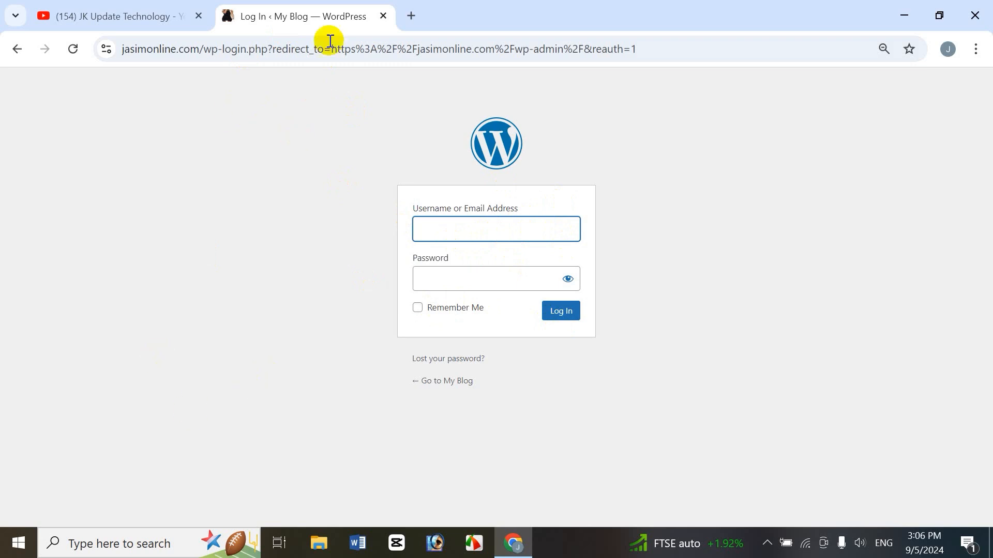
pyautogui.click(383, 16)
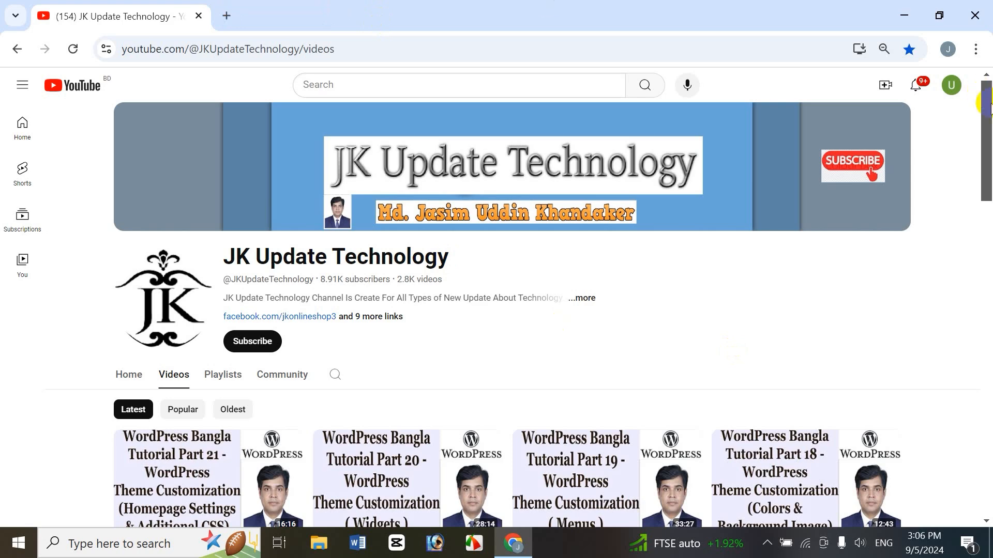
# Switch to XAMPP Control Panel and start the Apache and MySQL modules
pyautogui.click(904, 15)
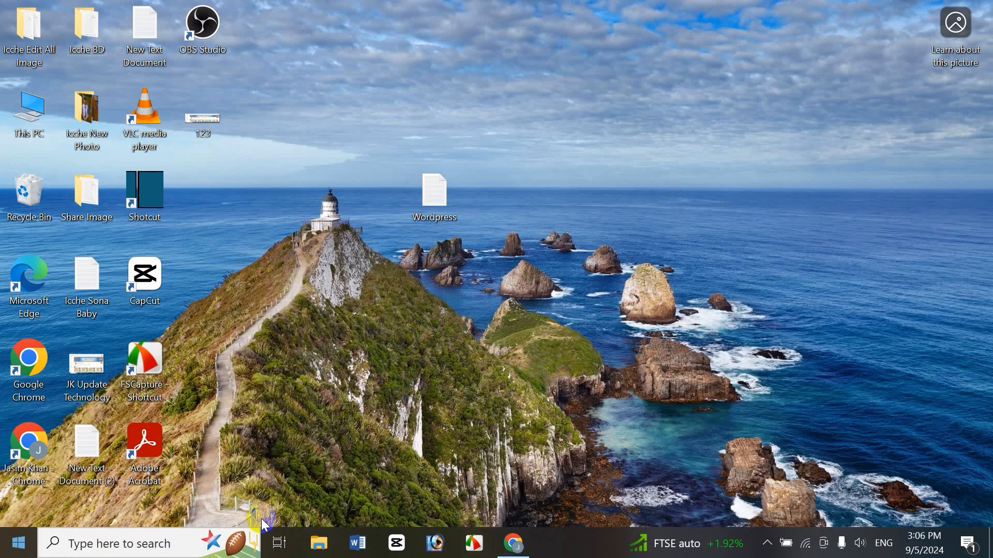
pyautogui.click(98, 543)
pyautogui.write('xam')
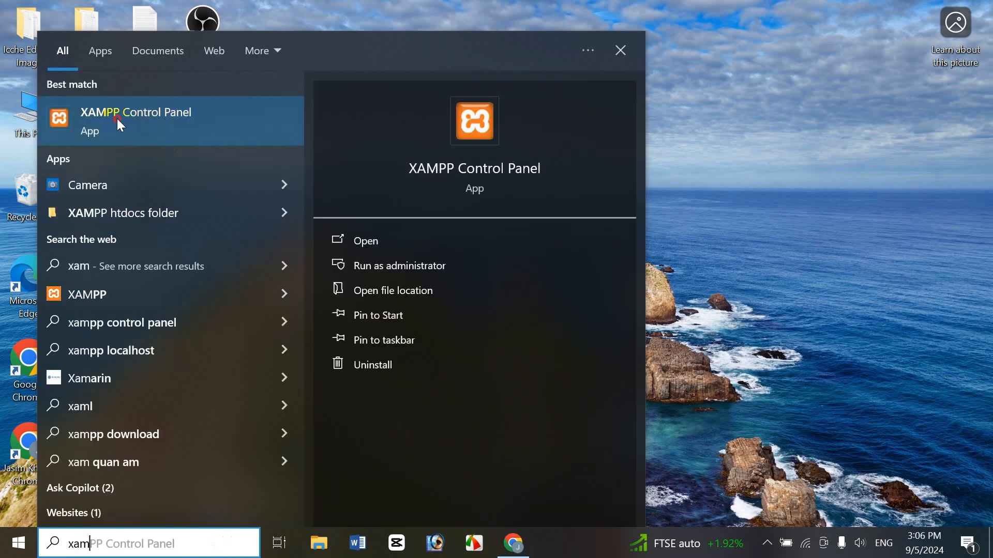
pyautogui.click(117, 122)
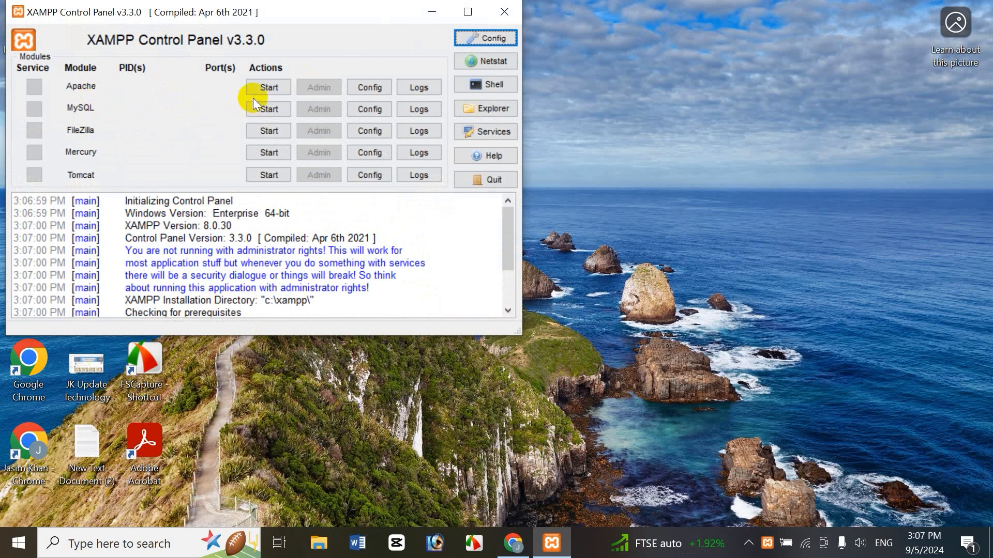
pyautogui.click(271, 88)
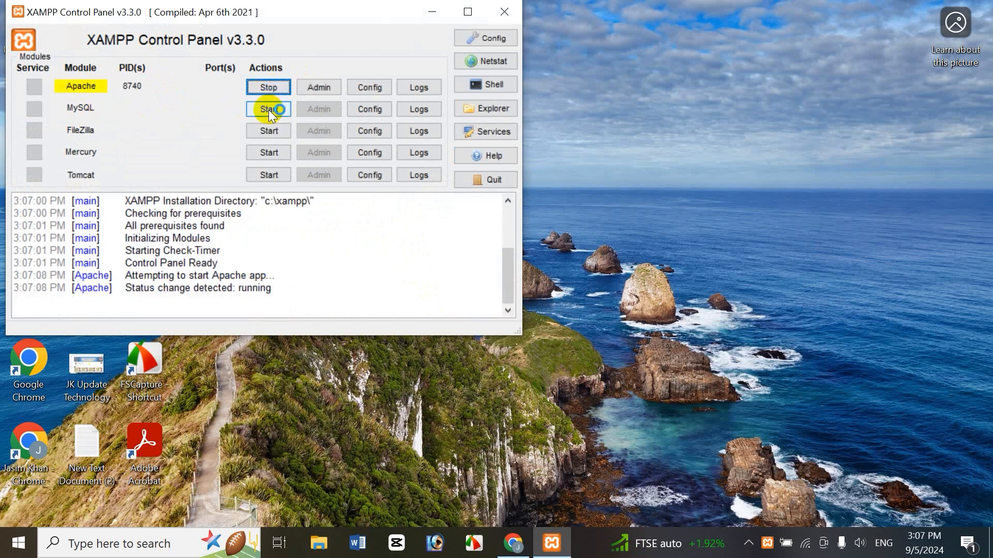
pyautogui.click(269, 109)
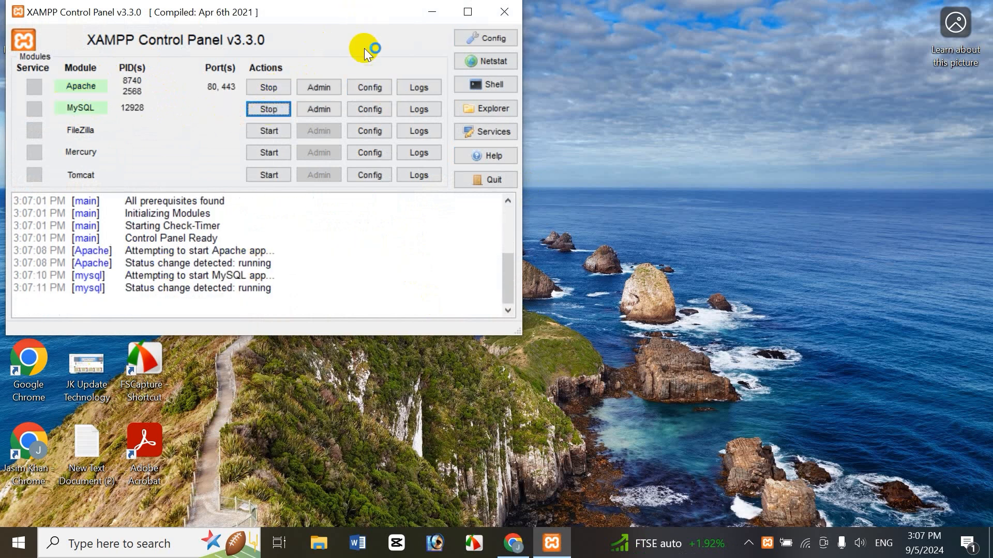
# Minimize XAMPP, switch back to Chrome and open localhost/jasim/wp-admin in a new tab
pyautogui.click(439, 14)
pyautogui.click(513, 543)
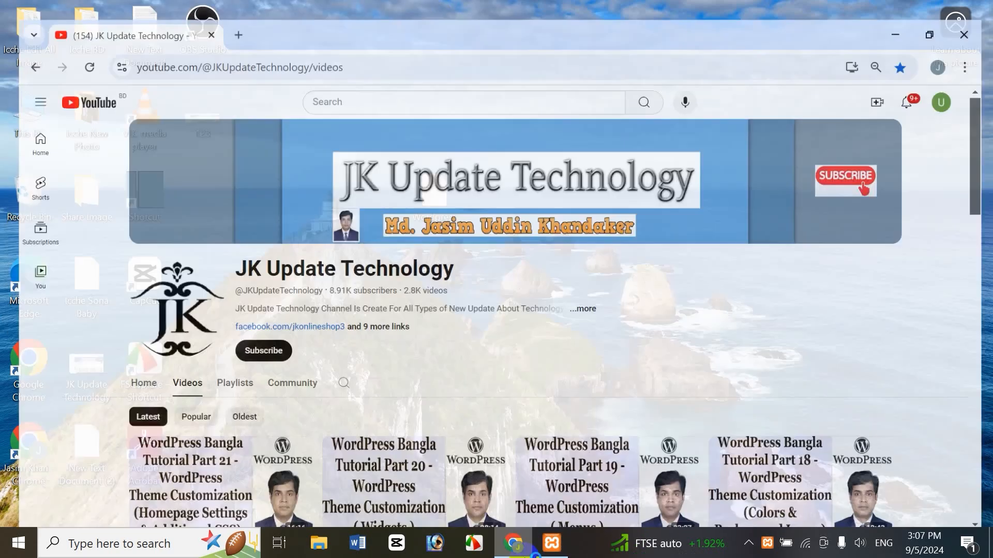
pyautogui.click(227, 17)
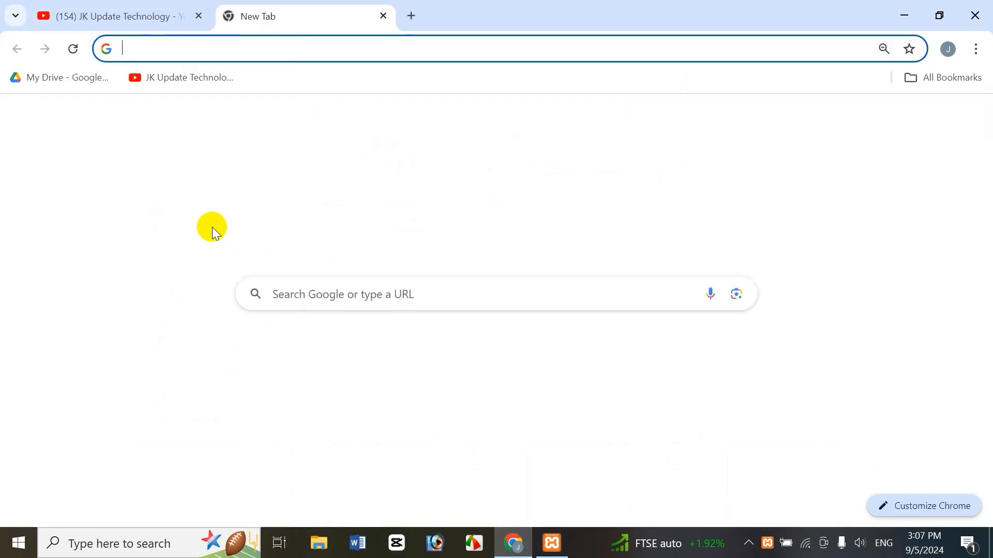
pyautogui.write('l')
pyautogui.press('End')
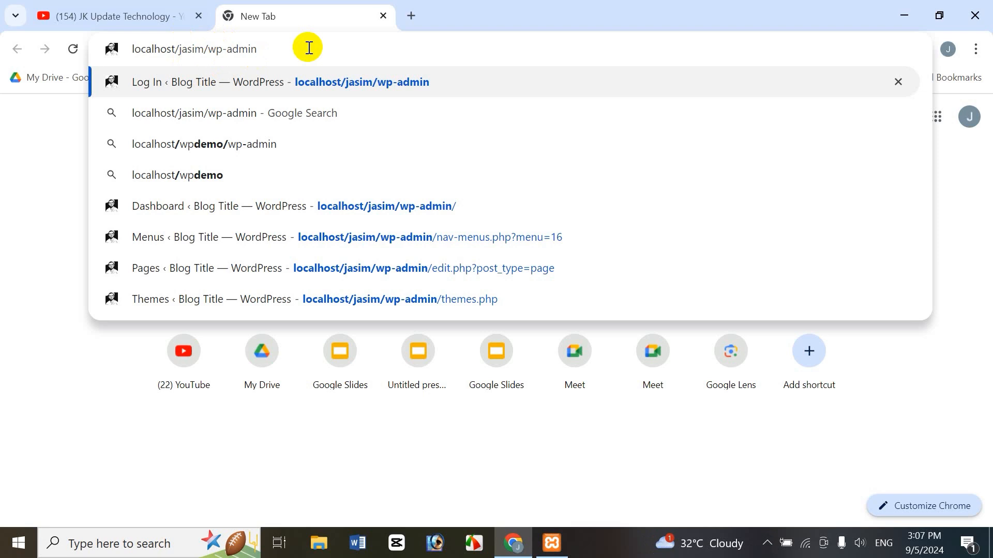
pyautogui.press('Return')
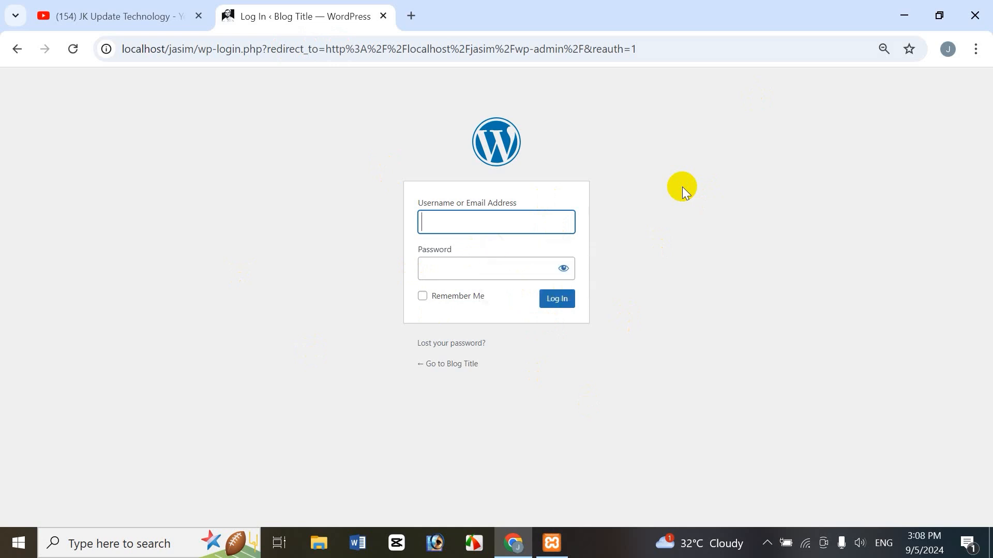
# Log in to the local WordPress site by entering the account's username and password
pyautogui.write('hasan')
pyautogui.press('Tab')
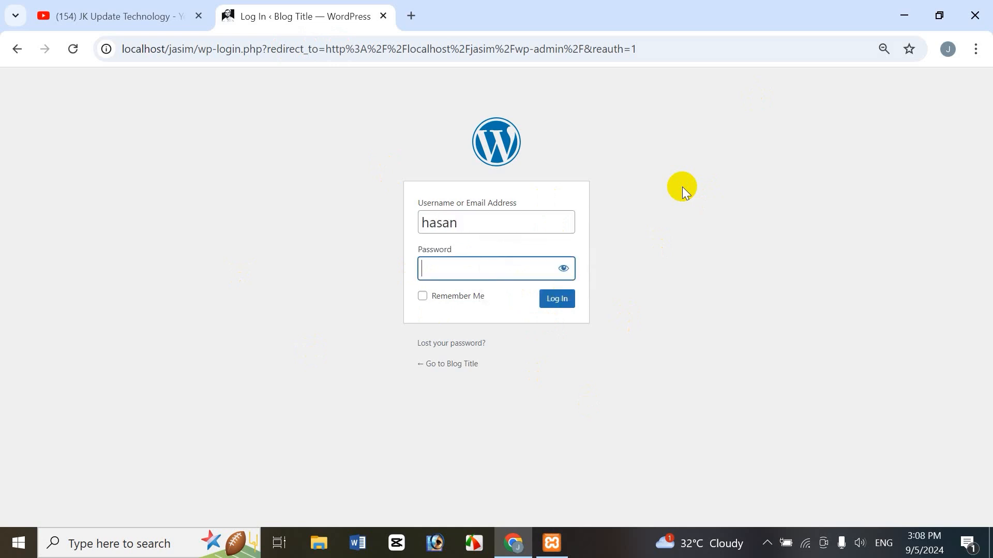
pyautogui.write('•••••••••••')
pyautogui.click(557, 300)
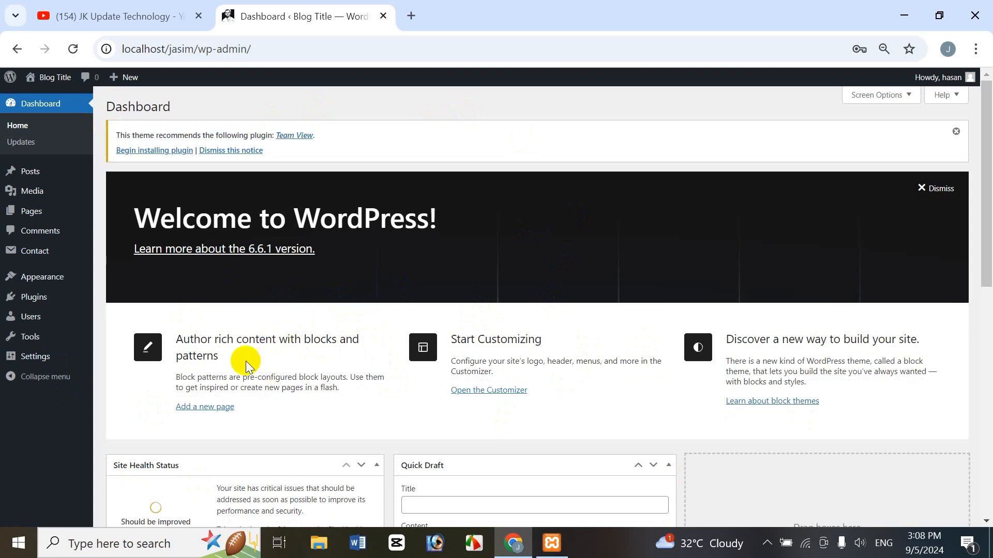
pyautogui.click(60, 290)
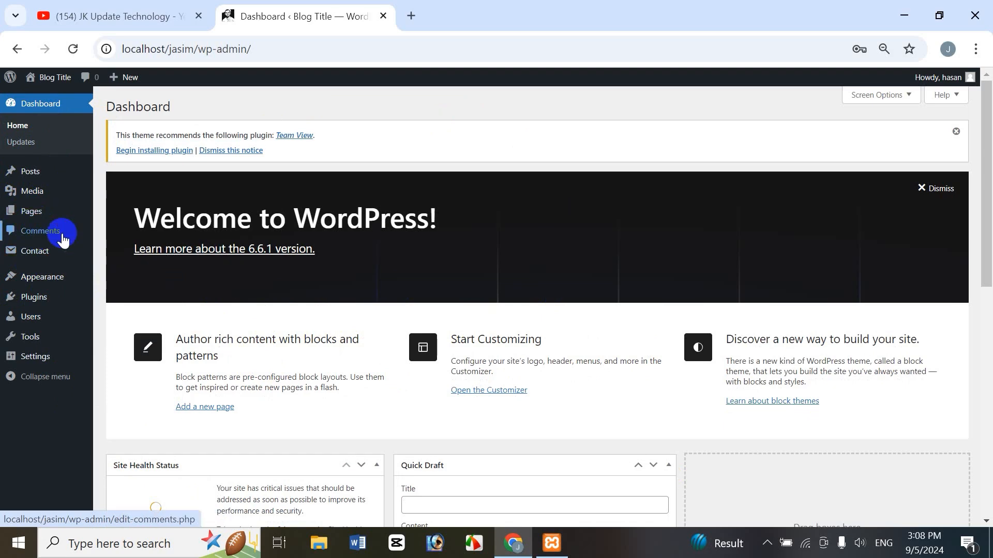
# Open the Theme File Editor for the active theme and acknowledge the direct-editing warning
pyautogui.moveTo(49, 277)
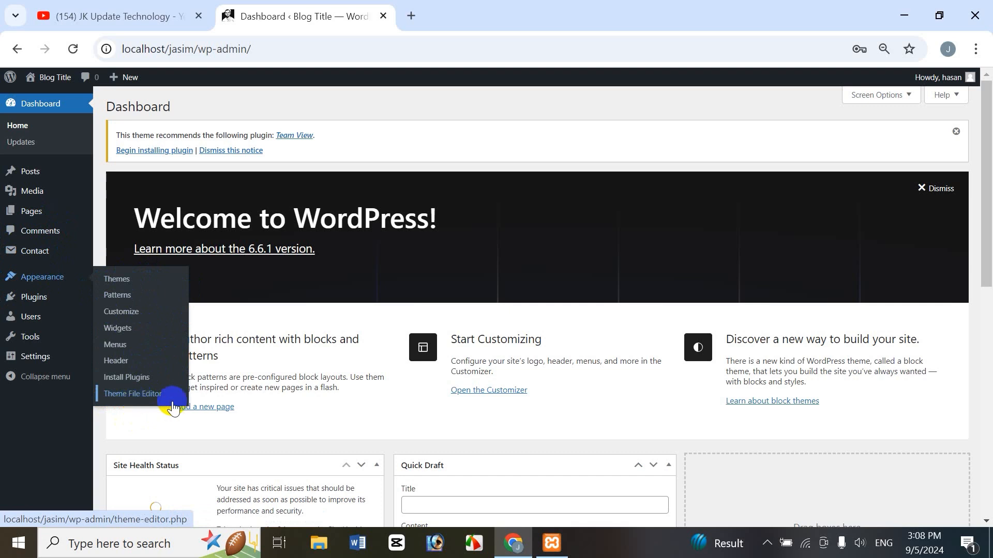
pyautogui.click(133, 401)
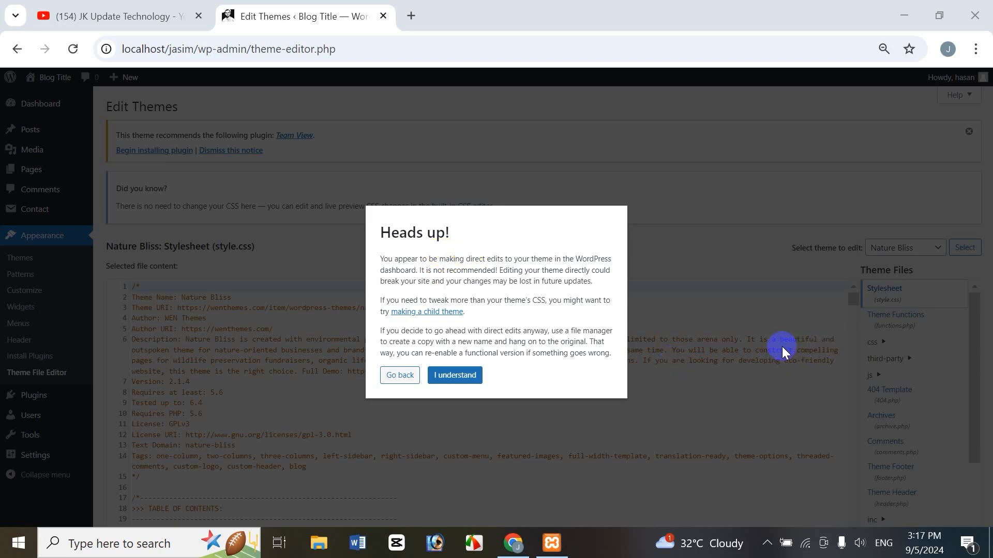
pyautogui.click(453, 382)
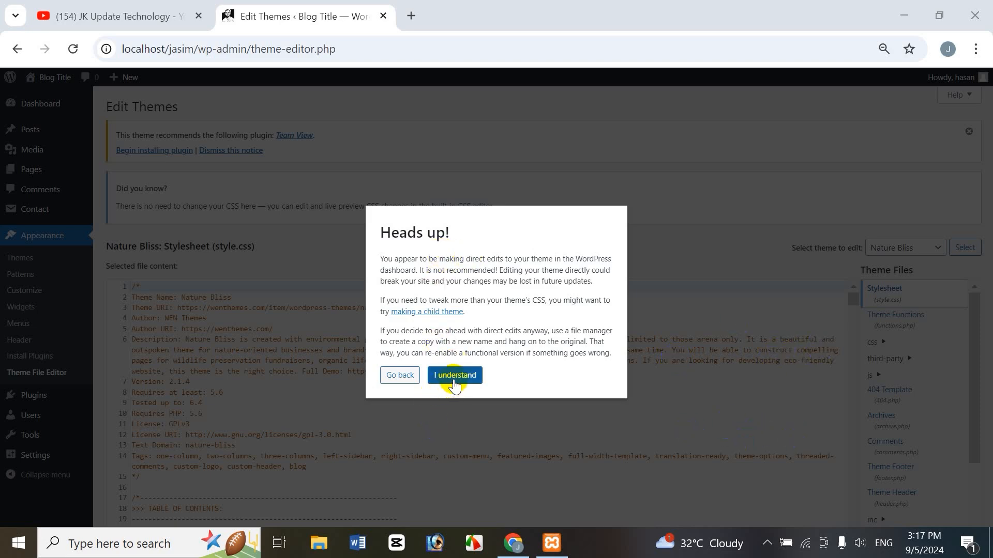
pyautogui.click(455, 382)
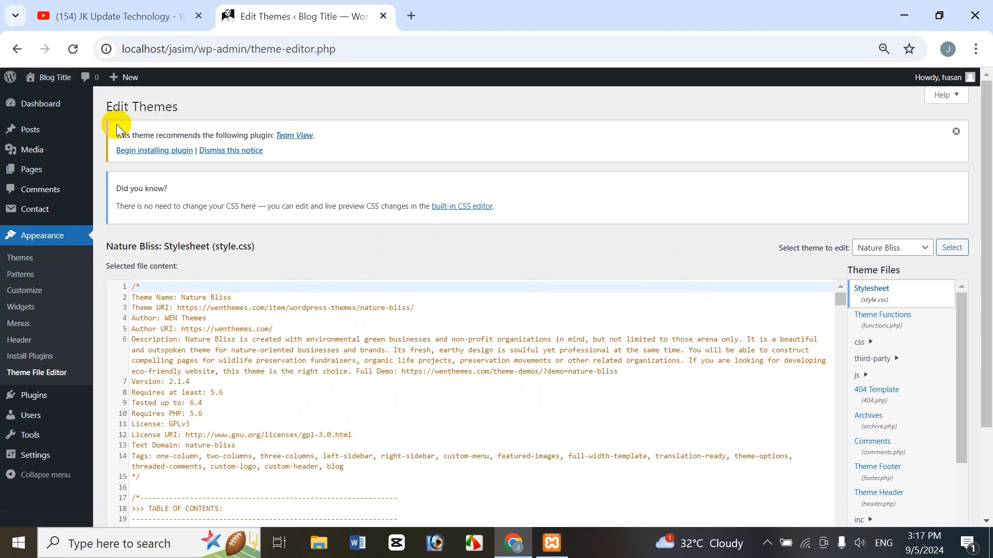
# Open the site's front page in a new tab, look it over and return to the theme editor
pyautogui.moveTo(57, 80)
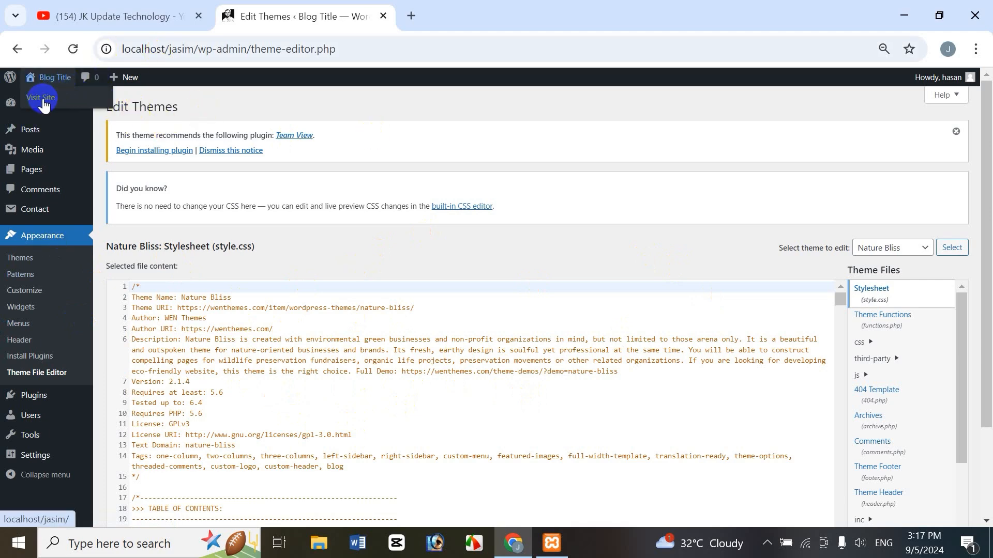
pyautogui.rightClick(79, 102)
pyautogui.click(80, 118)
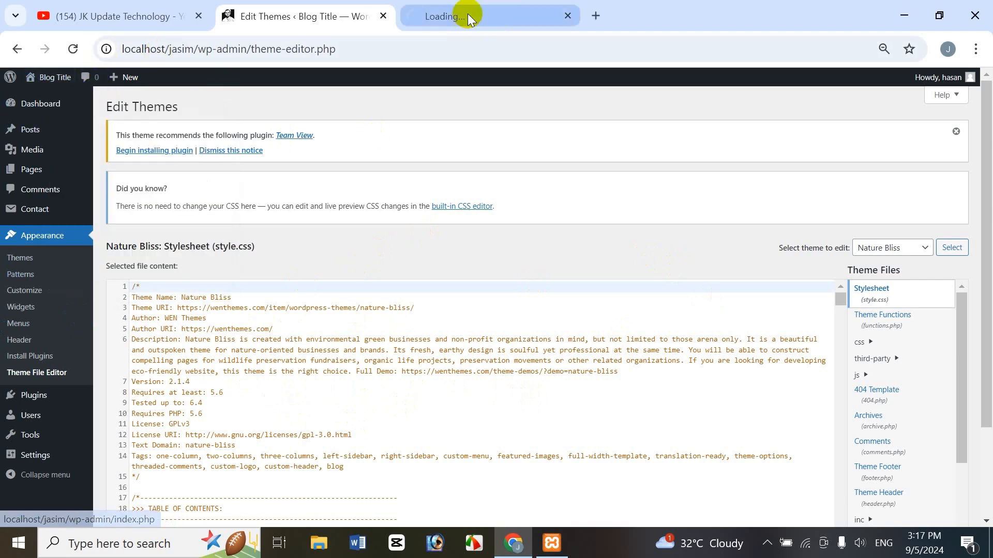
pyautogui.click(468, 14)
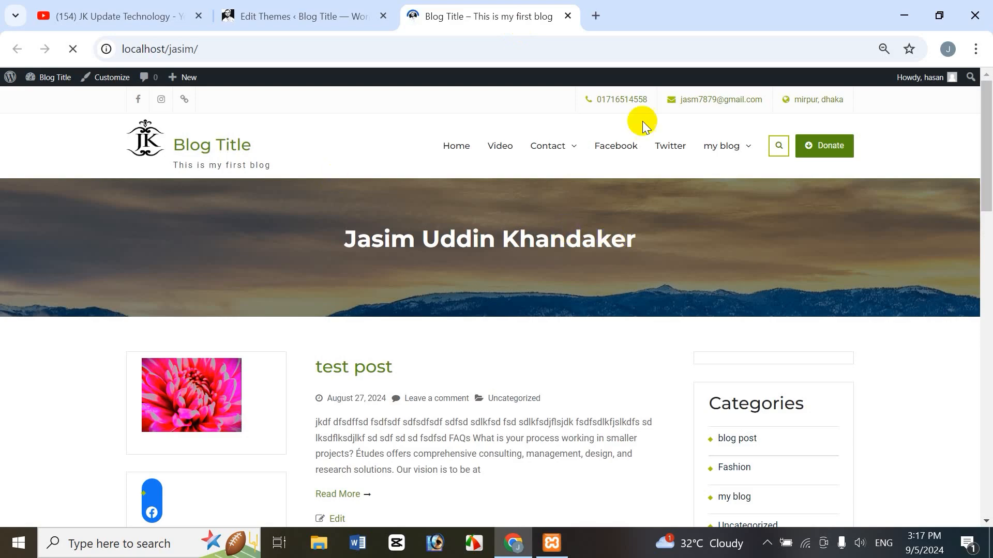
pyautogui.moveTo(986, 168); pyautogui.dragTo(333, 7)
pyautogui.click(302, 19)
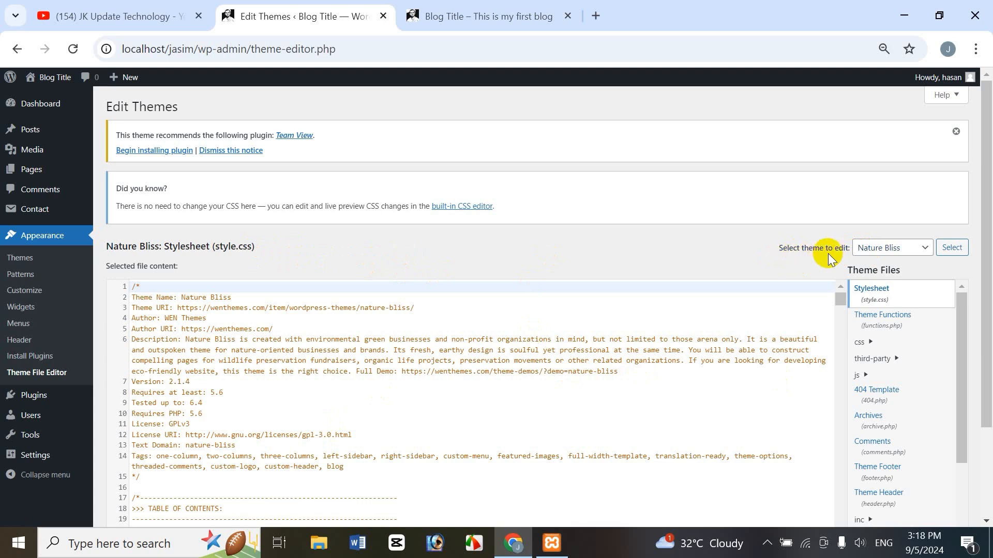
# Load the Business Accountant theme in the editor and look through its style.css code
pyautogui.click(925, 254)
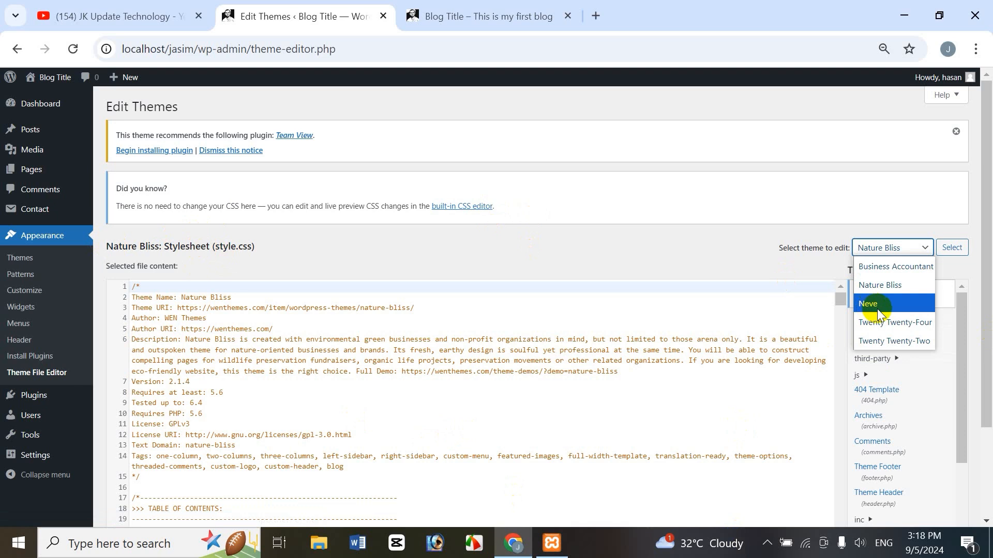
pyautogui.click(895, 267)
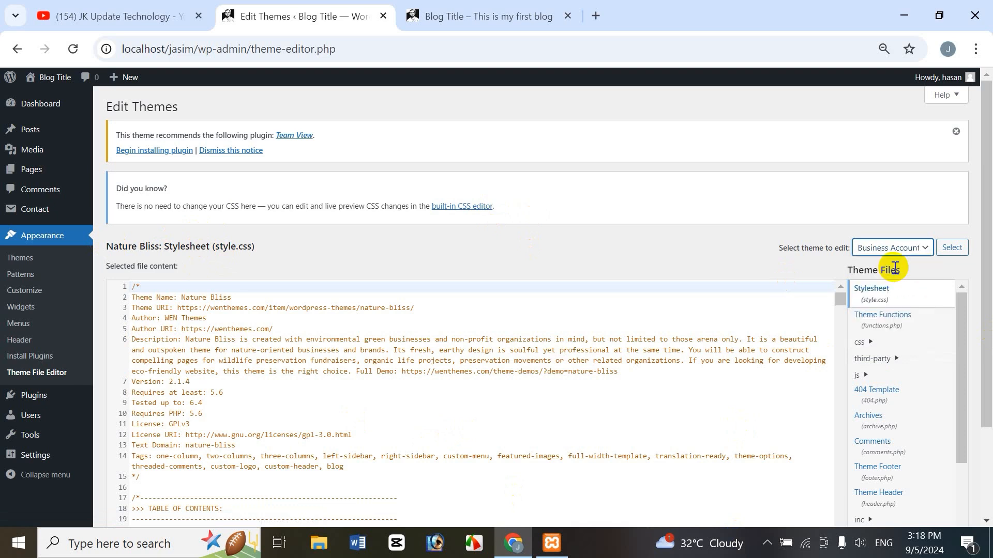
pyautogui.click(955, 252)
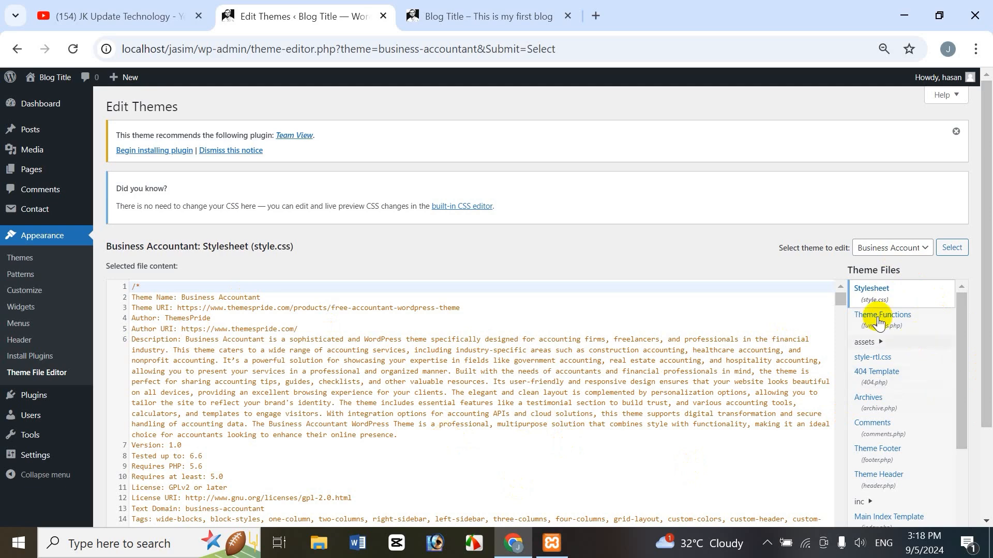
pyautogui.moveTo(839, 300); pyautogui.dragTo(839, 324)
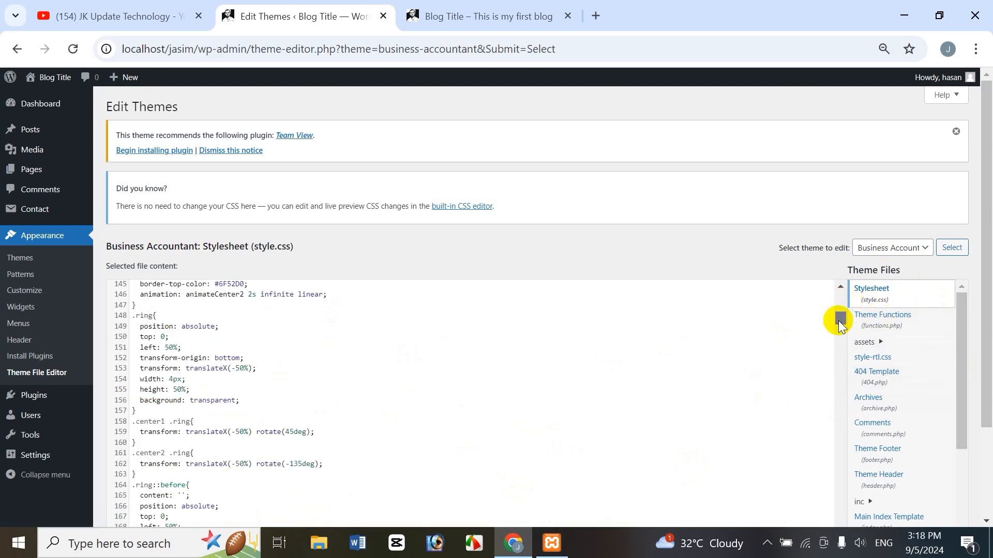
# Load the Twenty Twenty-Two theme in the editor and look over its stylesheet and file list
pyautogui.click(905, 249)
pyautogui.click(889, 342)
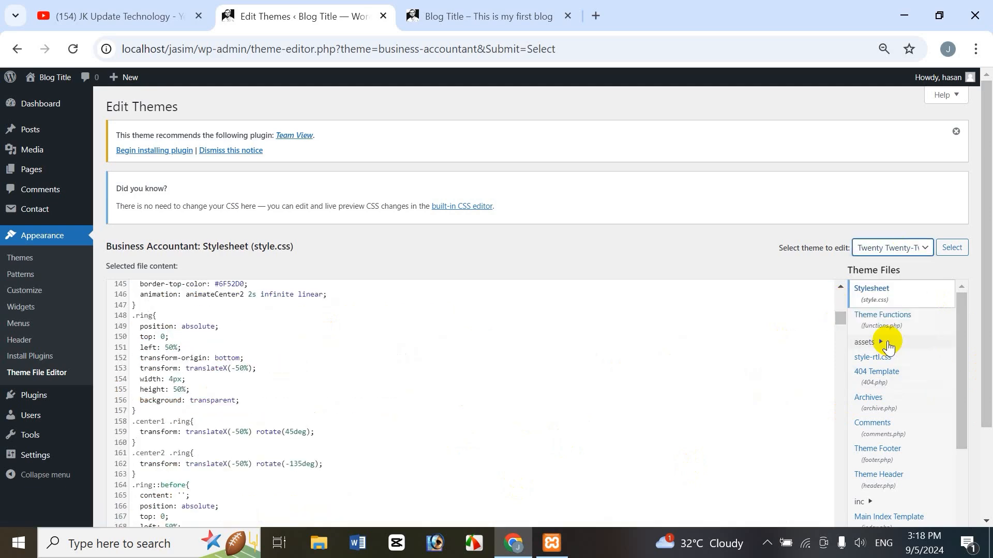
pyautogui.click(952, 249)
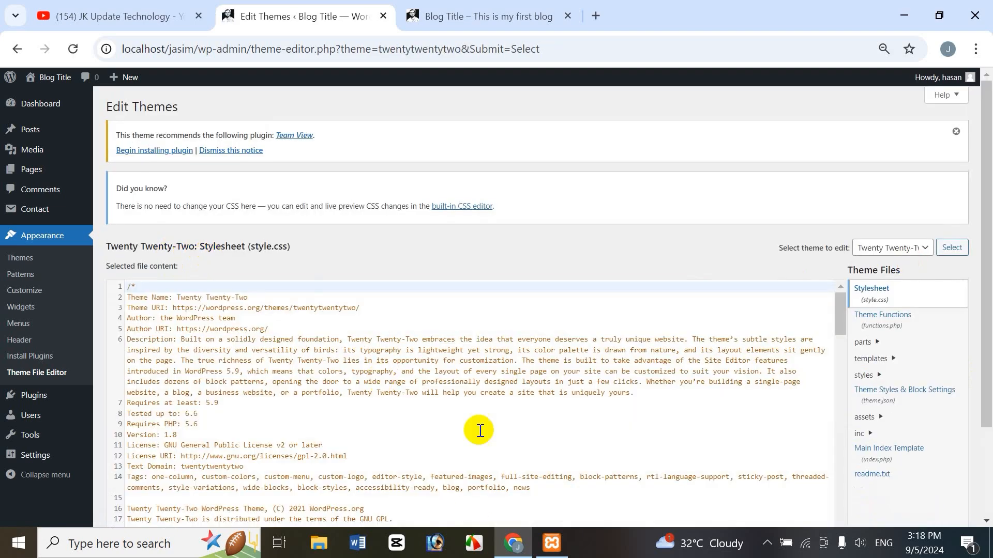
pyautogui.moveTo(985, 341); pyautogui.dragTo(985, 385)
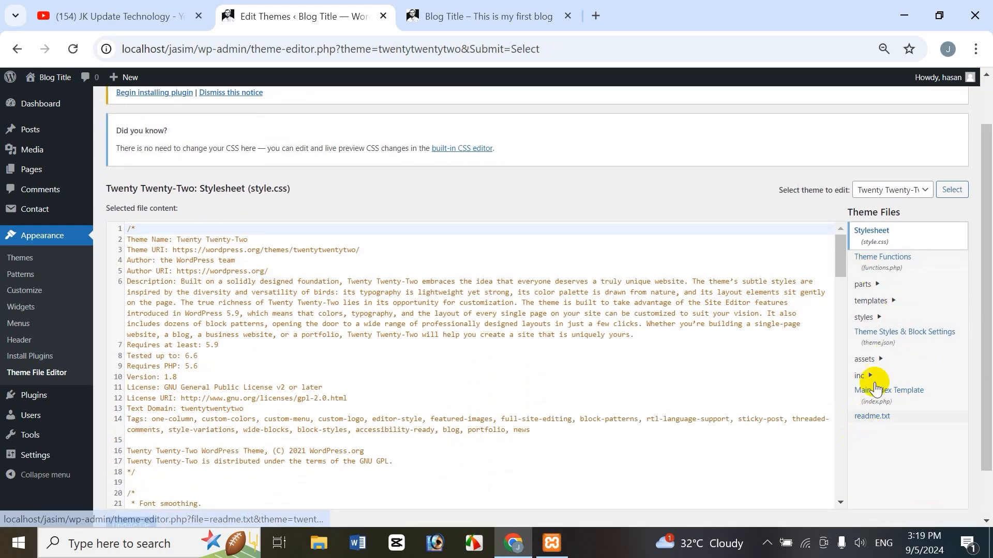
# Load the Nature Bliss theme's stylesheet in the editor again
pyautogui.click(888, 192)
pyautogui.click(880, 227)
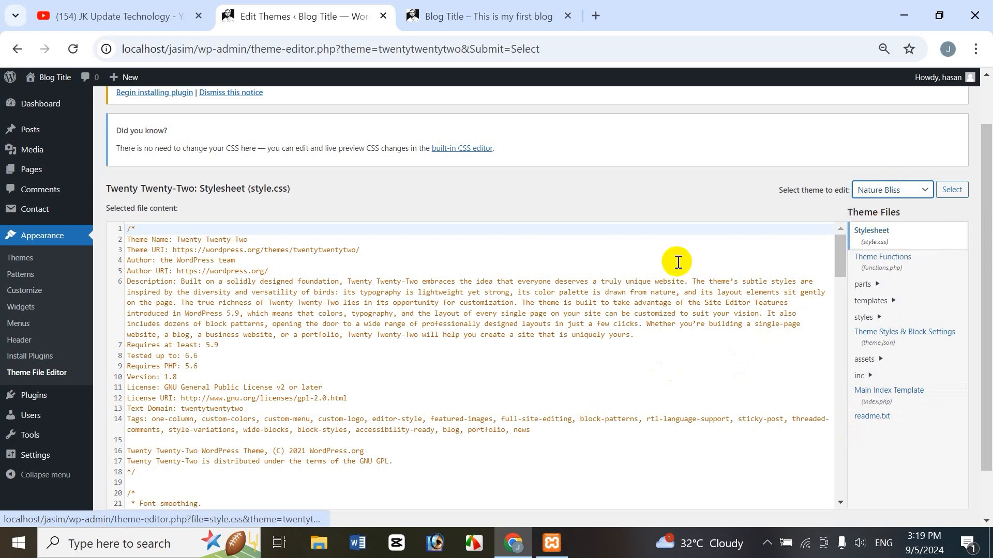
pyautogui.click(945, 196)
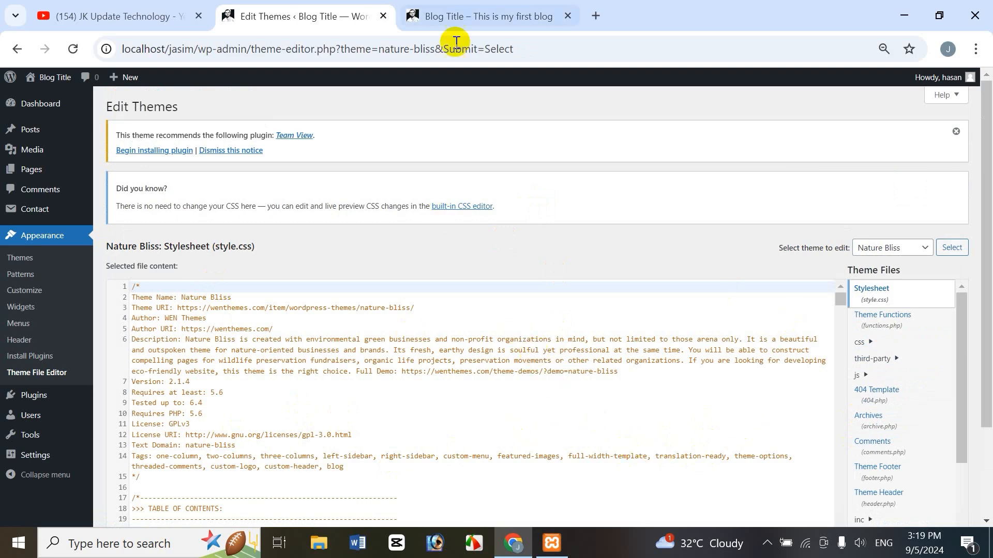
# Examine the posts and sidebars on the site's front page, and return to the theme editor
pyautogui.click(492, 20)
pyautogui.scroll(-2, 990, 198)
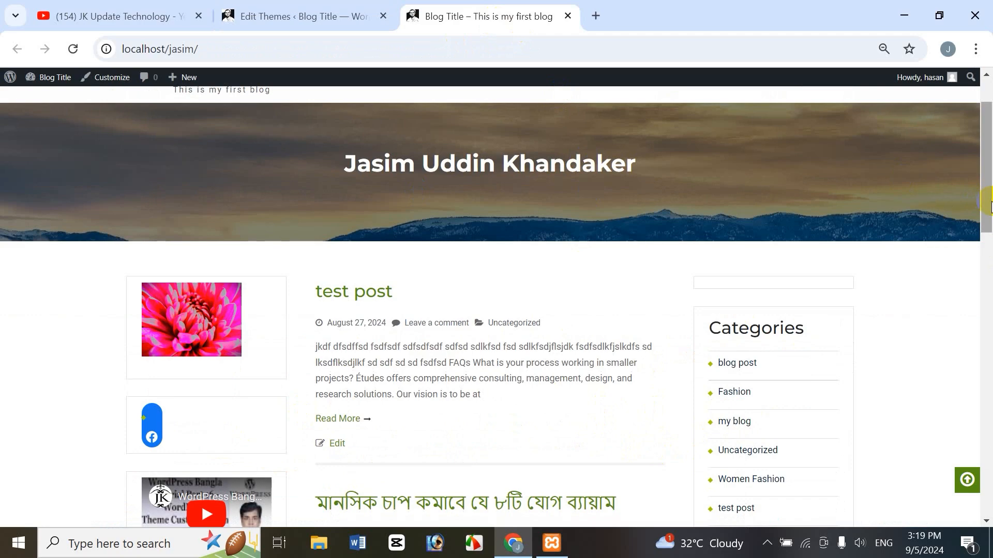
pyautogui.moveTo(990, 206); pyautogui.dragTo(985, 253)
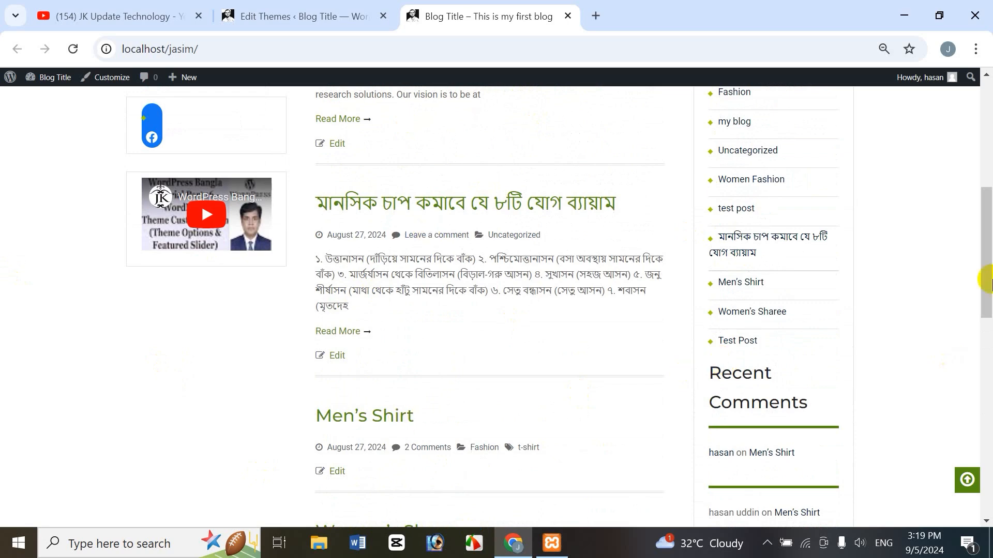
pyautogui.scroll(2, 587, 303)
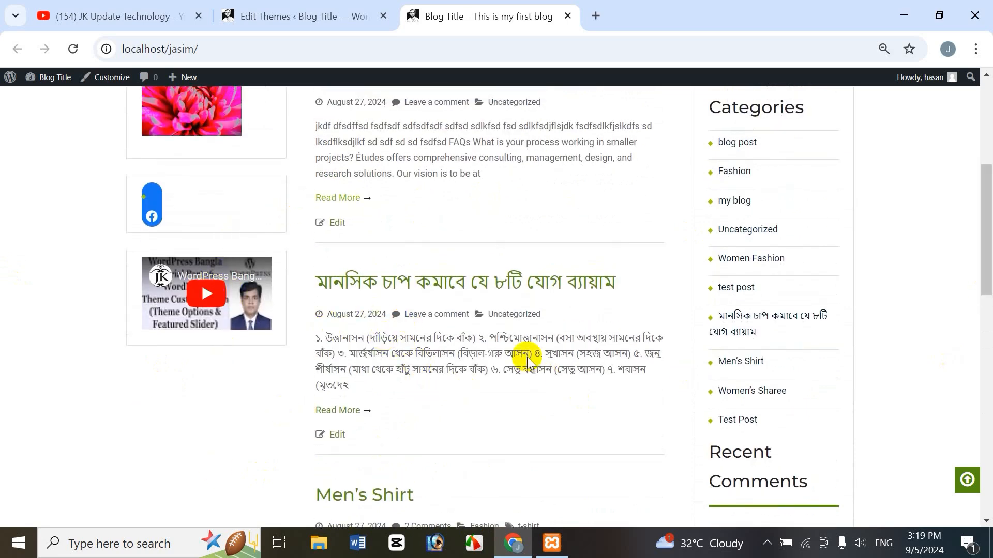
pyautogui.moveTo(988, 259); pyautogui.dragTo(987, 221)
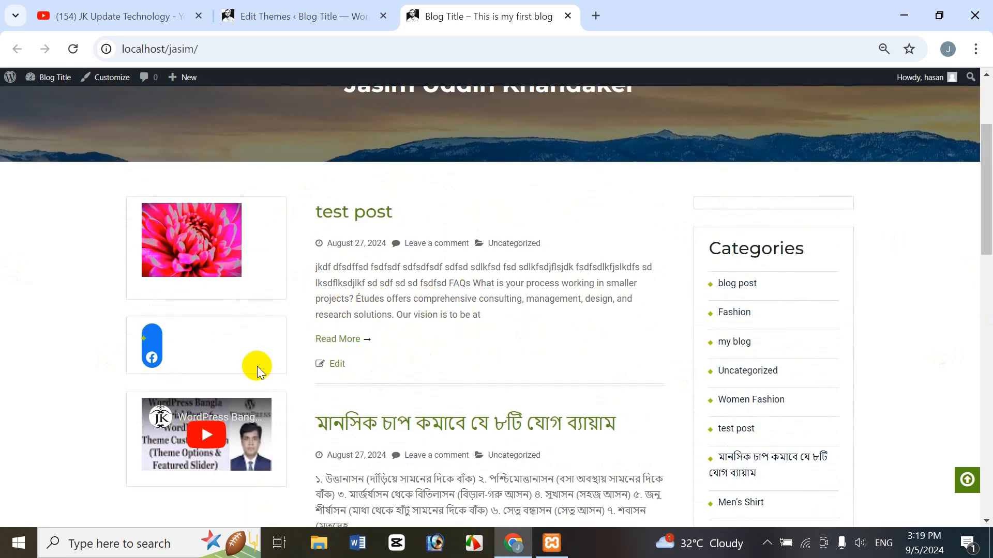
pyautogui.click(336, 14)
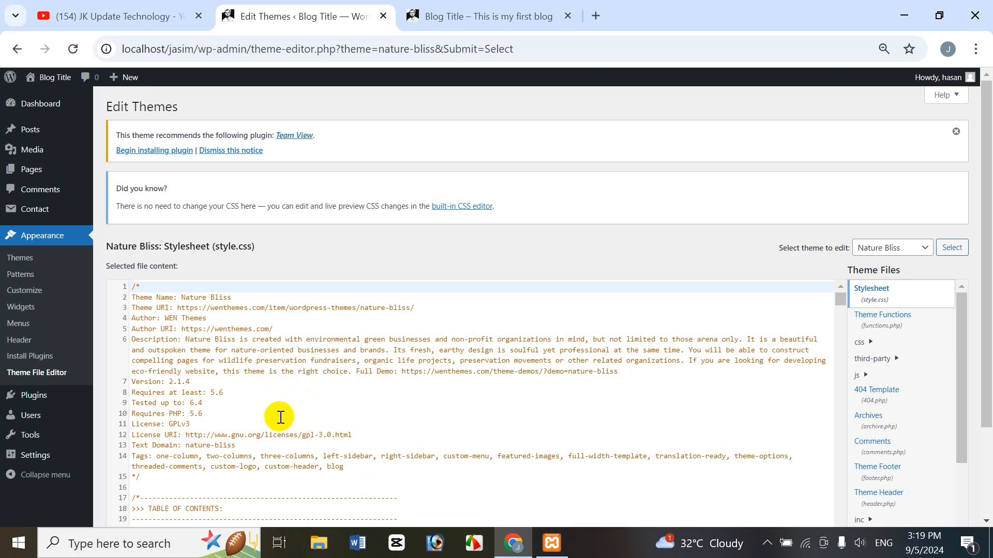
pyautogui.hotkey('ctrl', 'f')
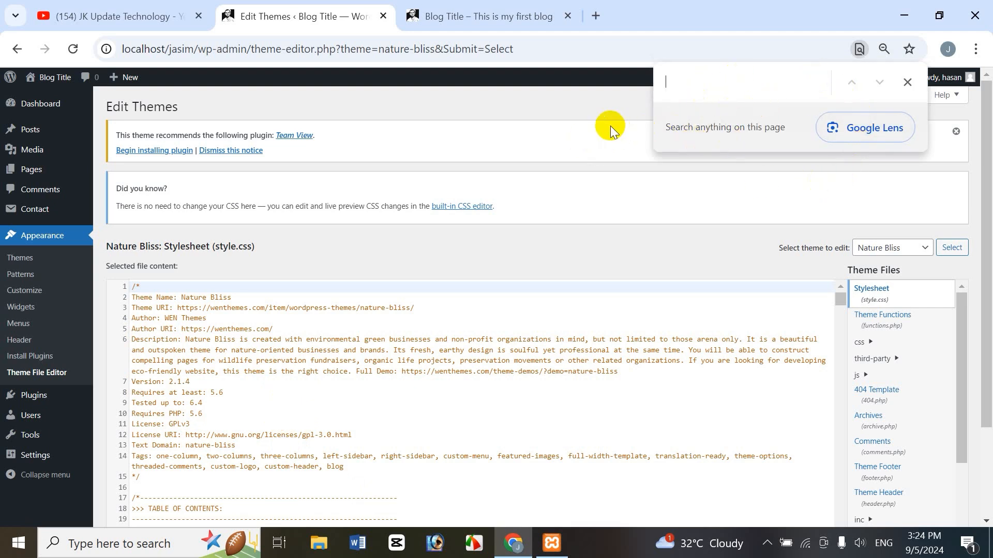
pyautogui.write('body')
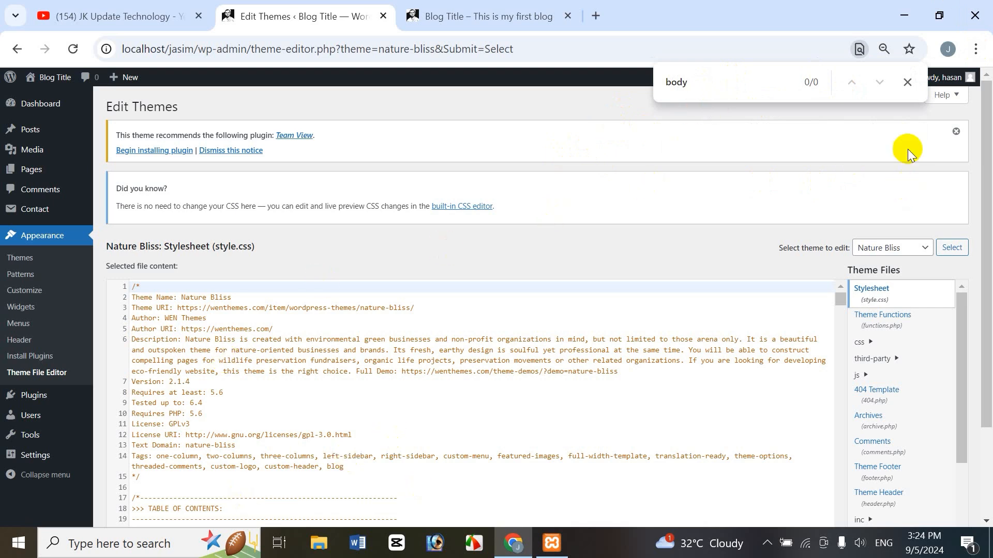
pyautogui.click(911, 89)
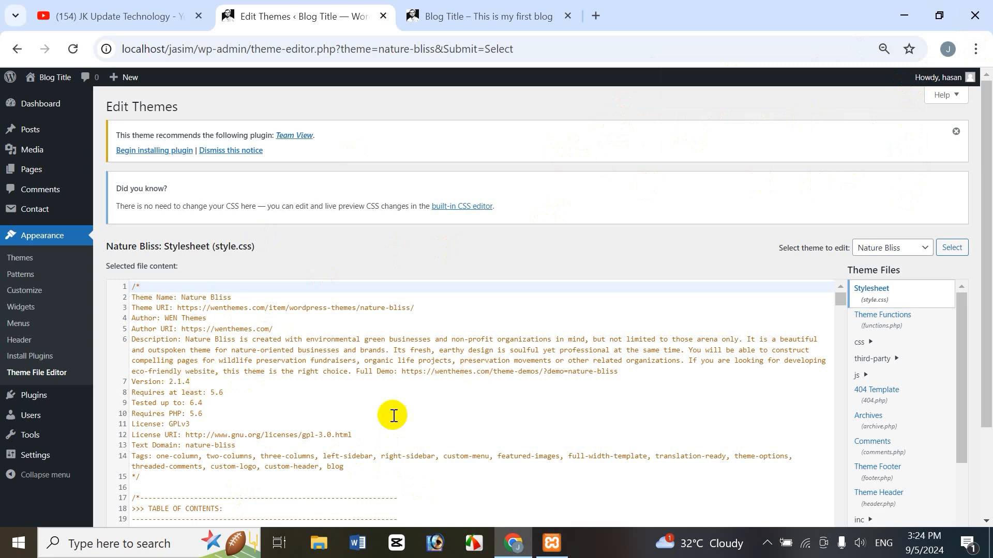
# Search inside the Nature Bliss stylesheet code for "body" and go to the second match, the body rule under Typography
pyautogui.click(253, 396)
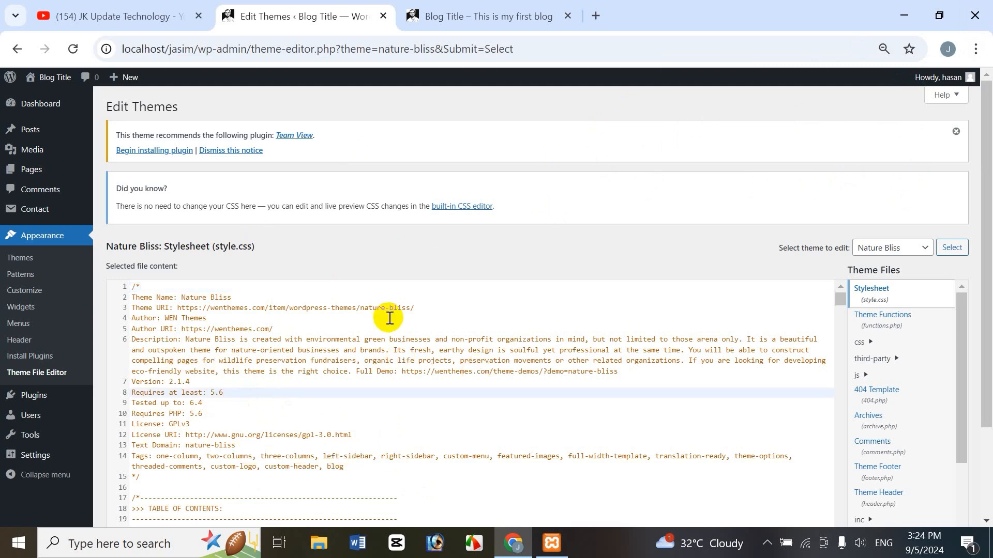
pyautogui.hotkey('ctrl', 'f')
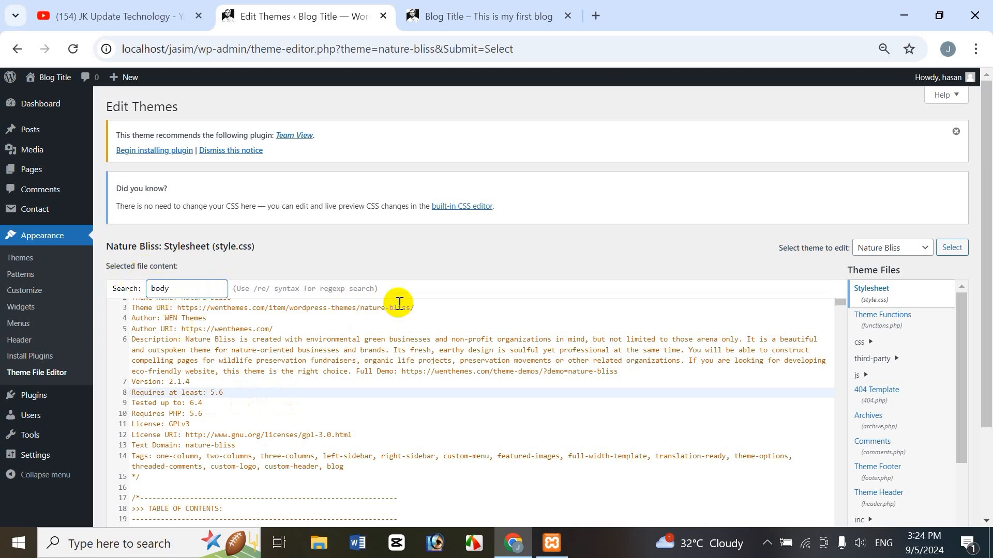
pyautogui.press('Return')
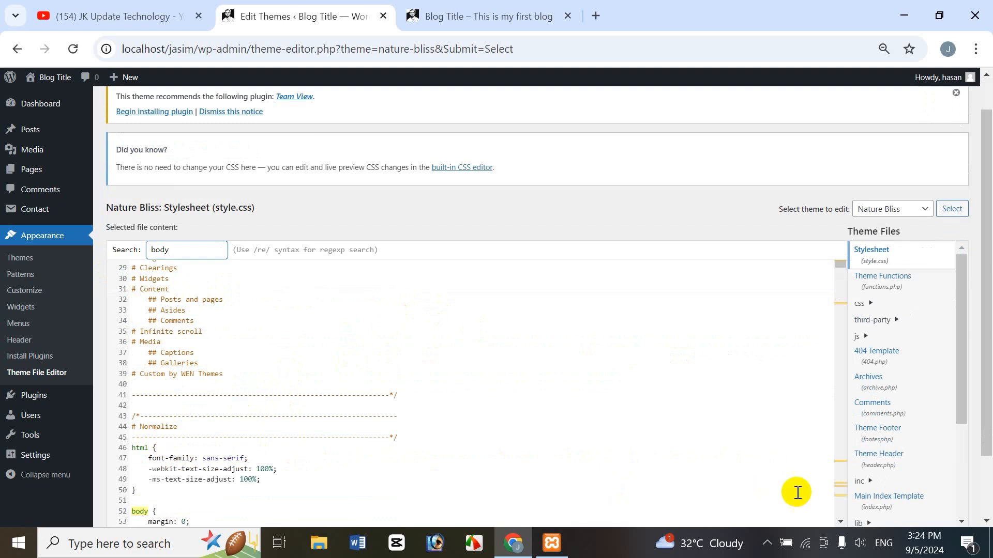
pyautogui.click(840, 521)
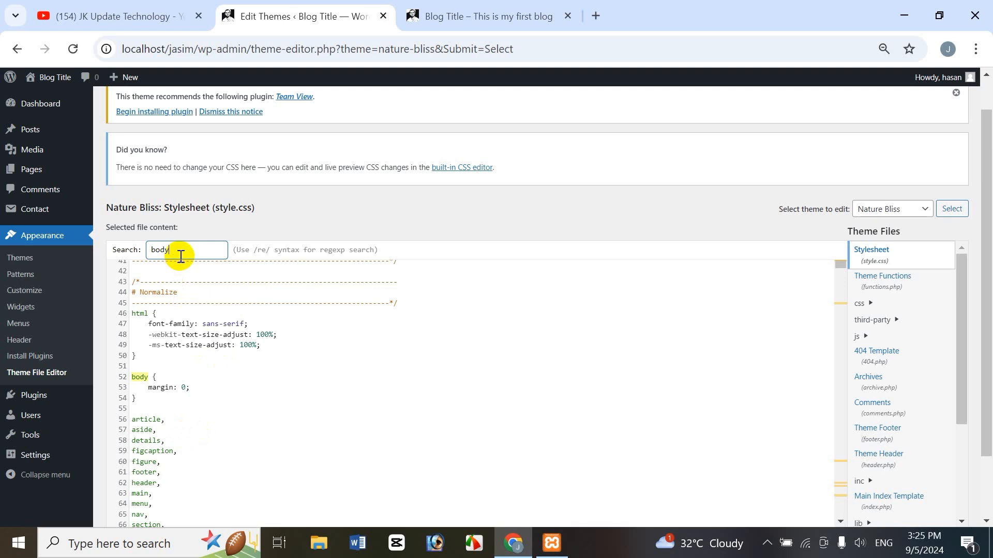
pyautogui.press('Return')
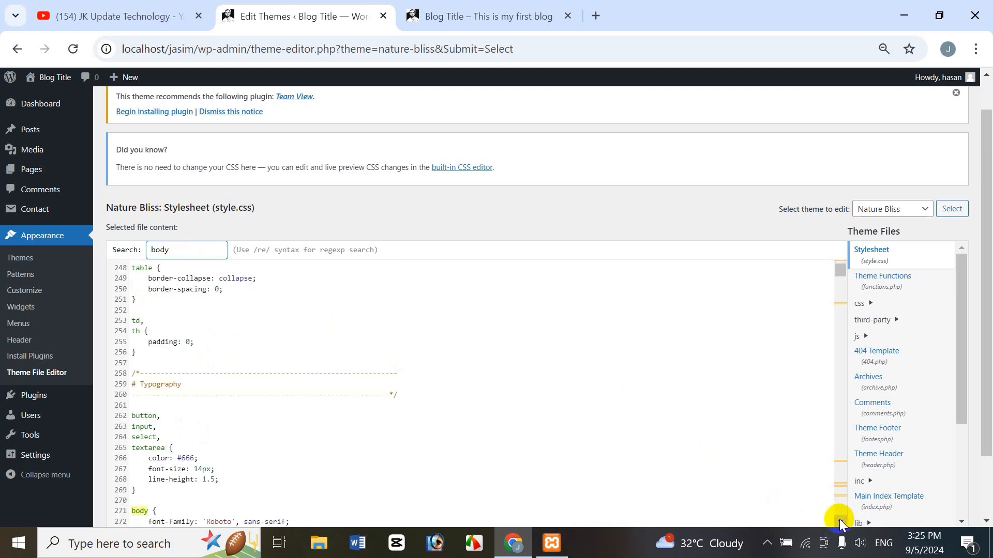
pyautogui.scroll(-5, 840, 520)
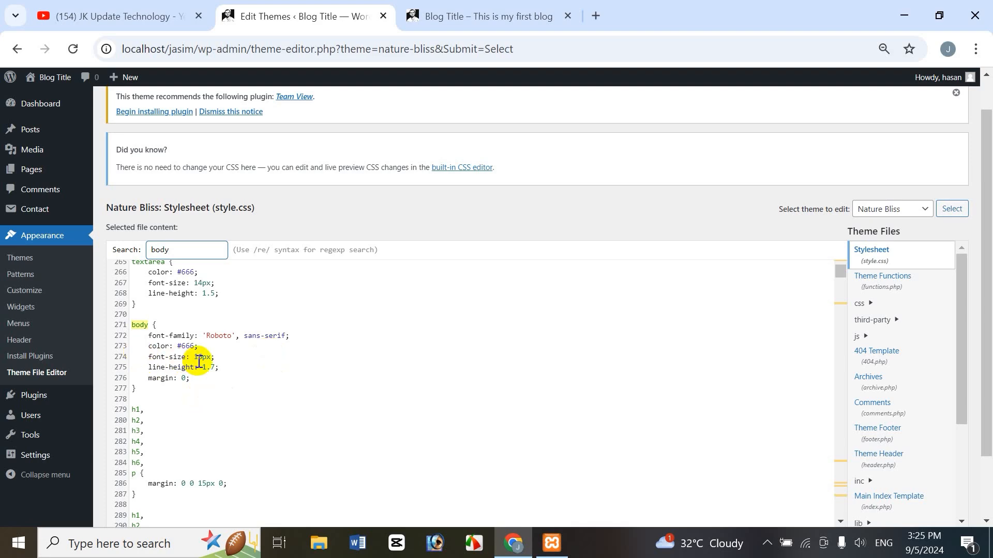
# Check the front page's current text, set the body rule's font-family to 'impact' in style.css and update the file
pyautogui.click(485, 13)
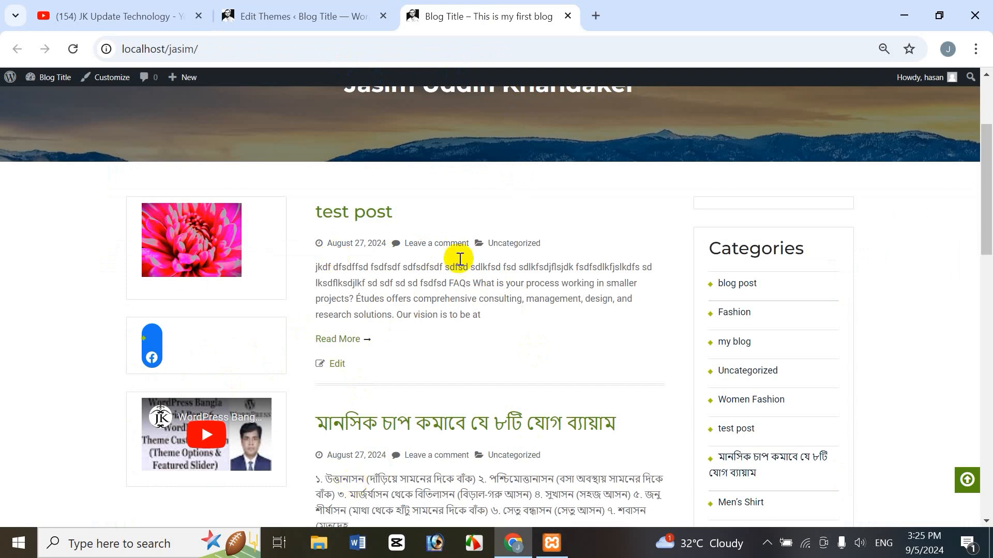
pyautogui.click(305, 14)
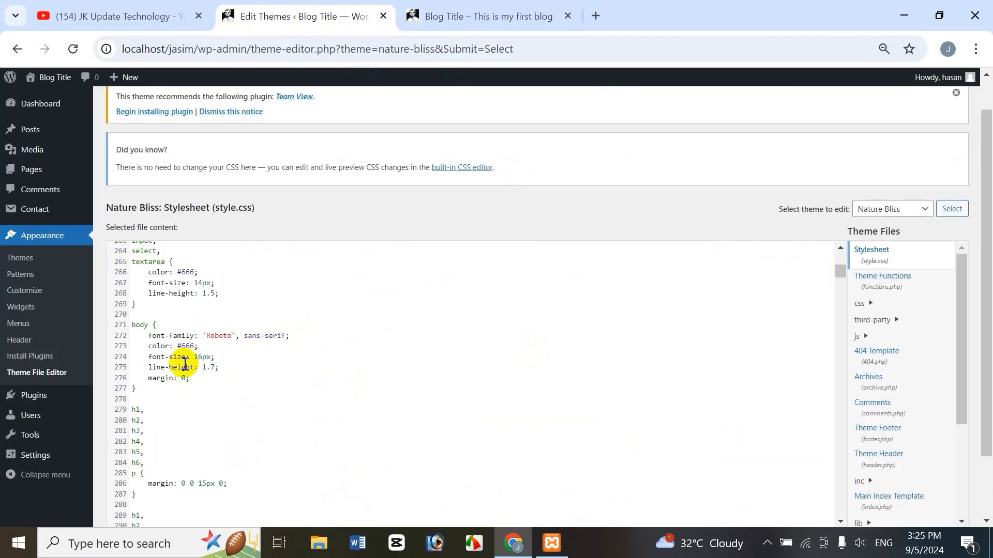
pyautogui.click(209, 337)
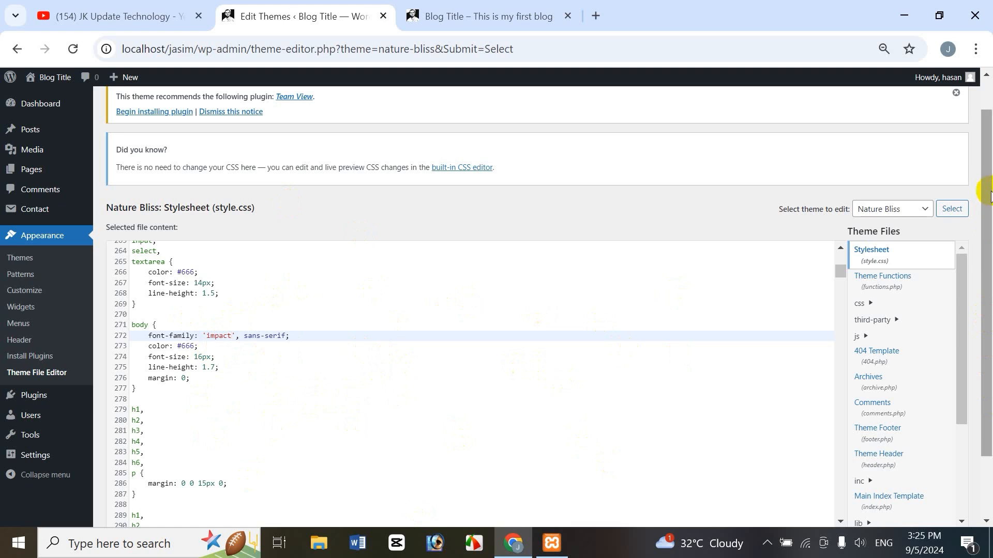
pyautogui.moveTo(987, 189); pyautogui.dragTo(988, 248)
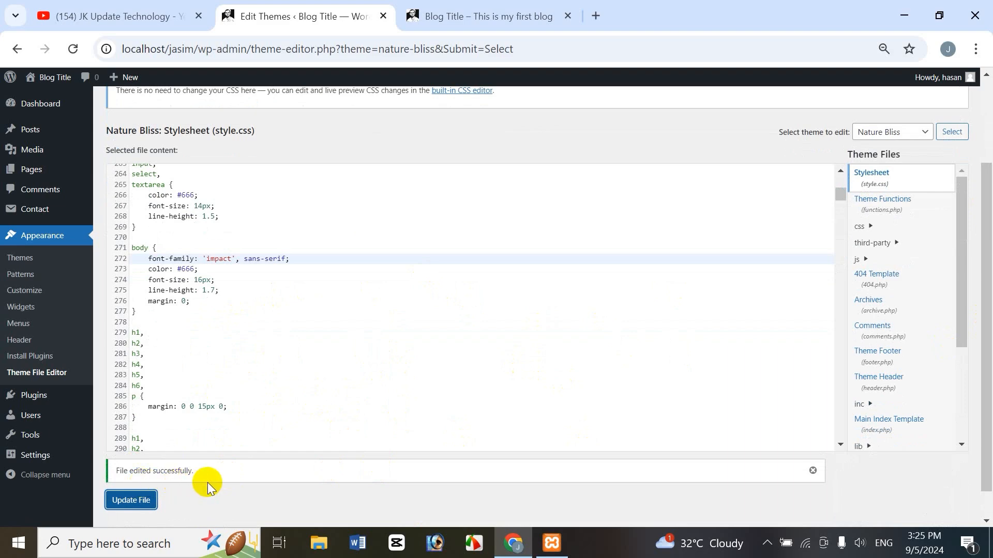
# Reload the site's front page, examine the font of the posts and category list, and return to the theme editor
pyautogui.click(486, 12)
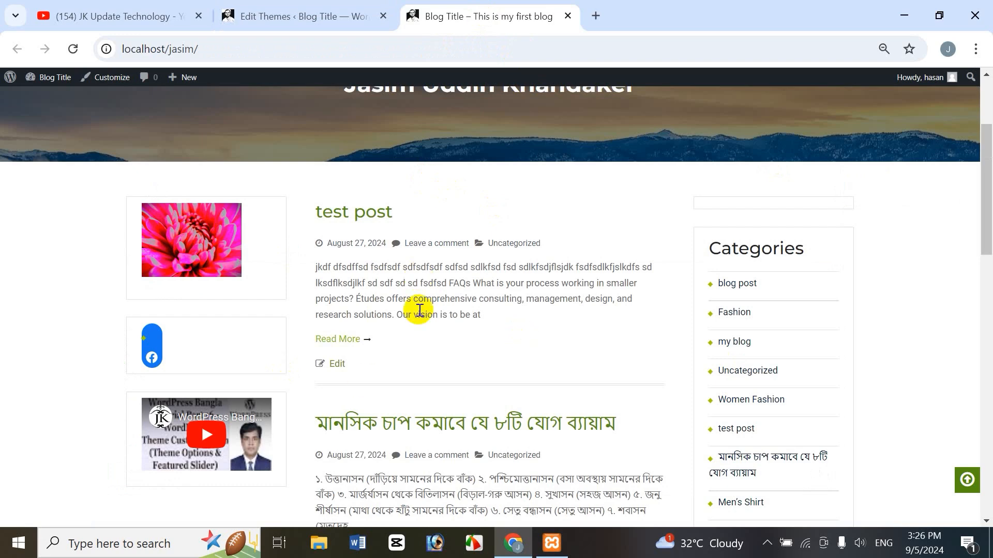
pyautogui.click(78, 50)
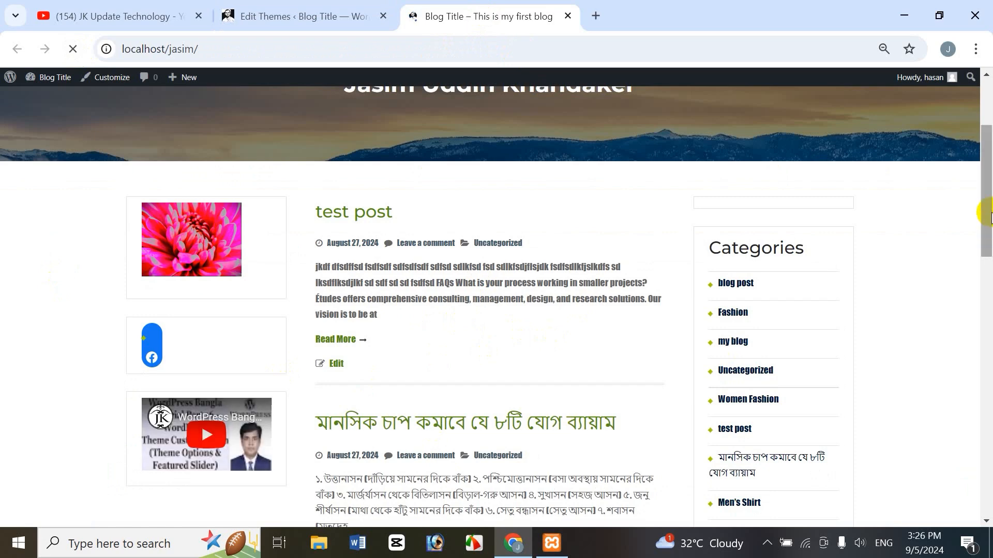
pyautogui.moveTo(985, 211); pyautogui.dragTo(387, 255)
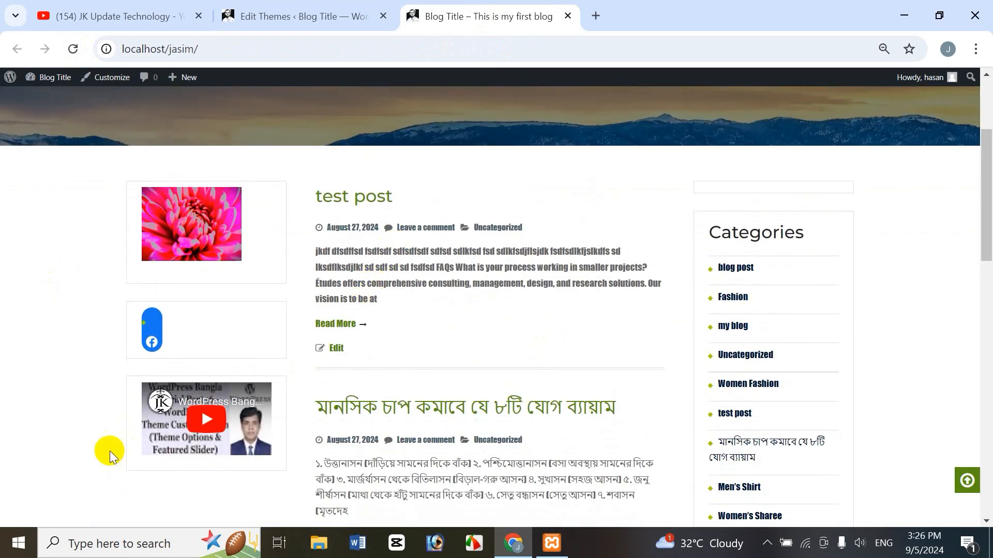
pyautogui.moveTo(988, 261)
pyautogui.mouseDown()
pyautogui.moveTo(988, 295)
pyautogui.moveTo(991, 270)
pyautogui.mouseUp()
pyautogui.scroll(-3, 798, 255)
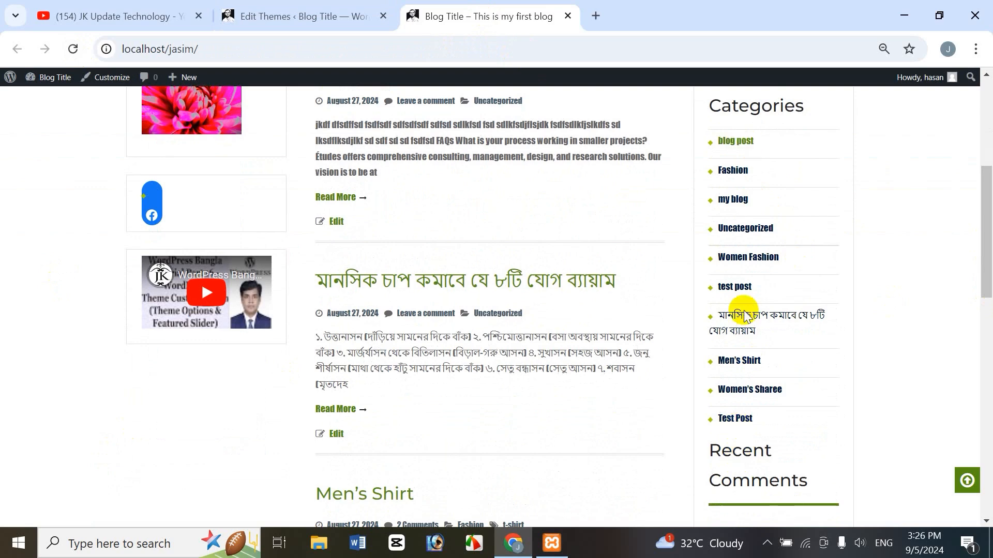
pyautogui.scroll(3, 988, 241)
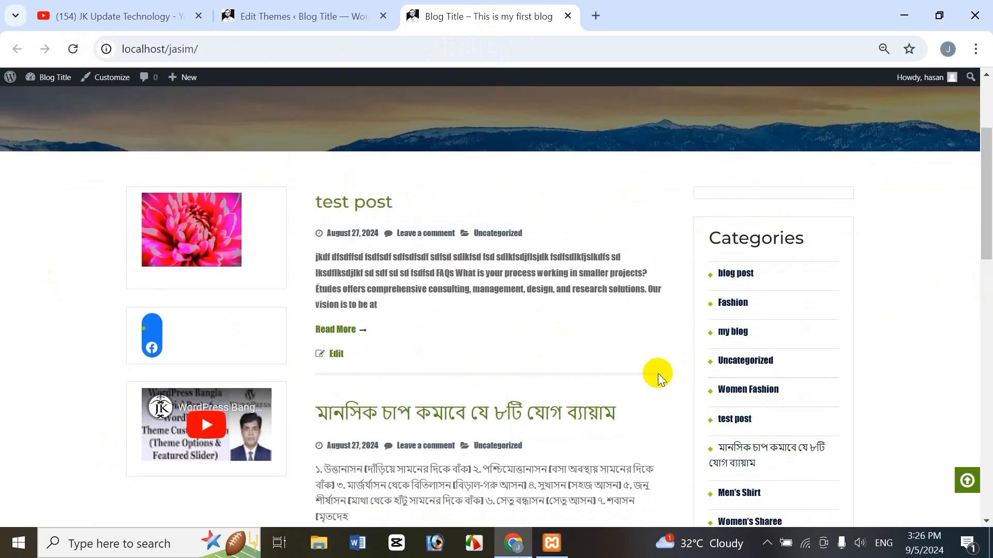
pyautogui.click(284, 15)
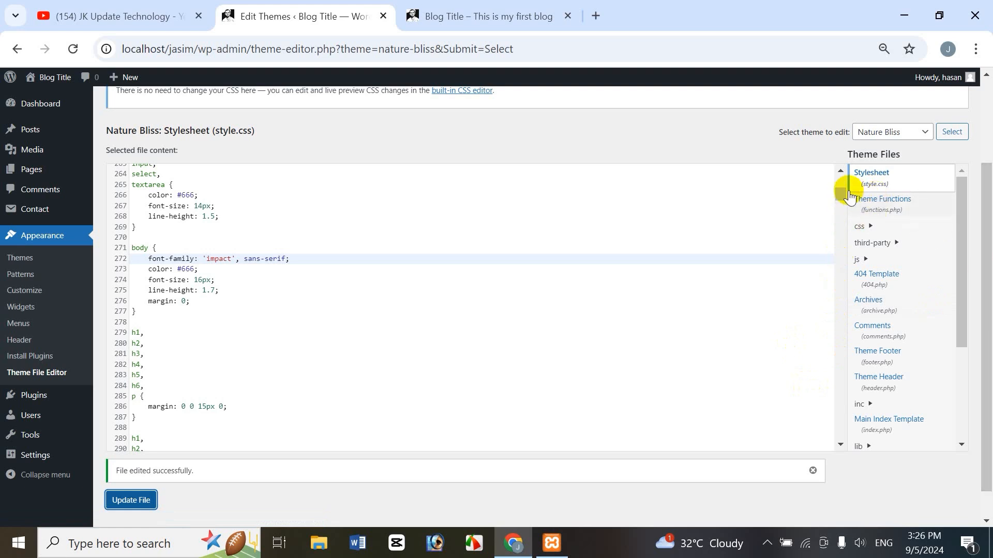
# Set the body rule's font-family to 'roboto' under Typography in style.css and update the file
pyautogui.scroll(2, 841, 198)
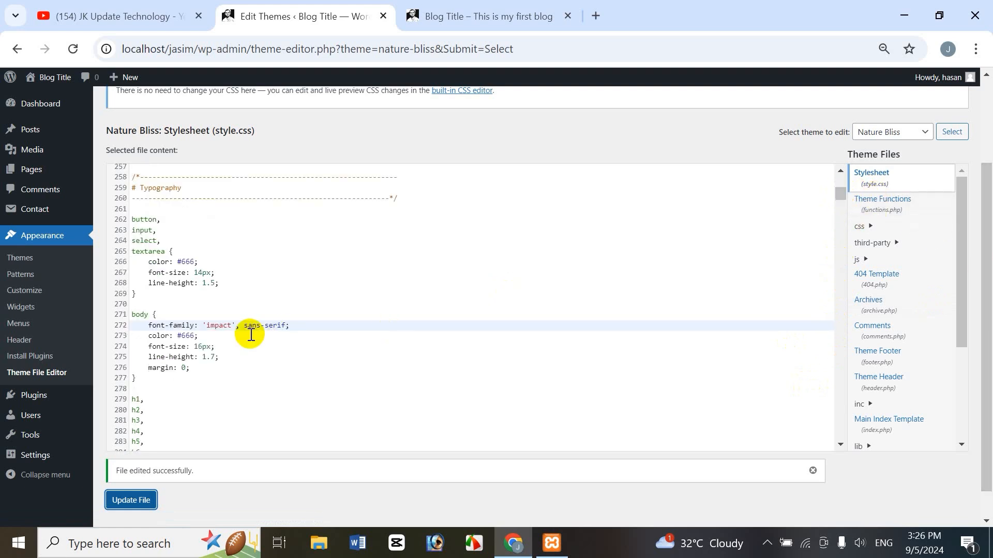
pyautogui.click(208, 325)
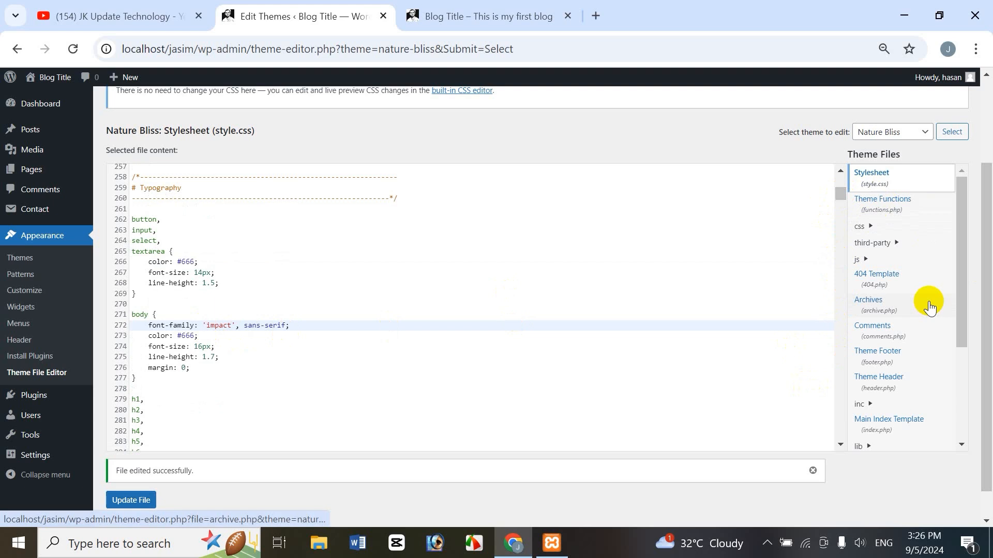
pyautogui.press('Delete')
pyautogui.press('Delete')
pyautogui.press('Delete')
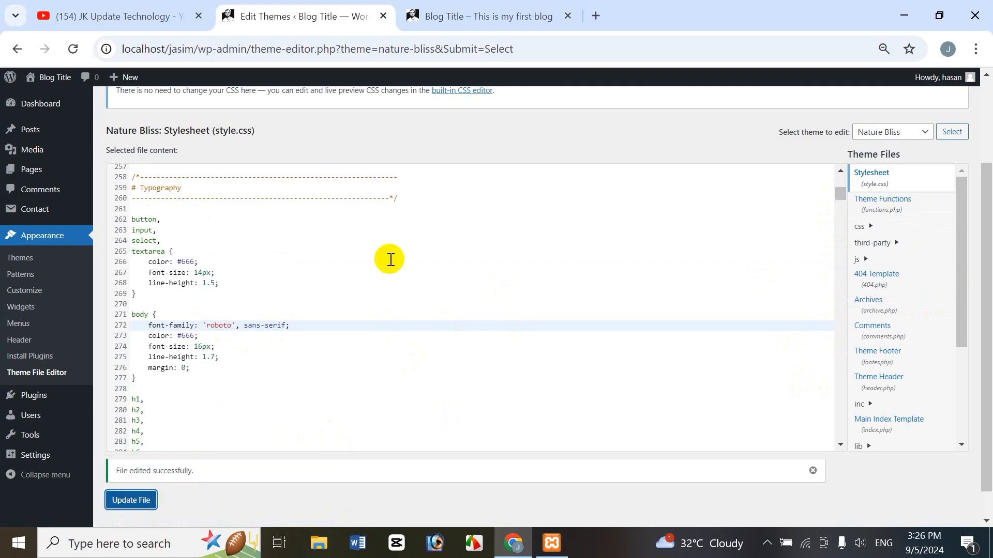
# Reload the front page to check the restored body font, and go back to the theme editor
pyautogui.click(422, 7)
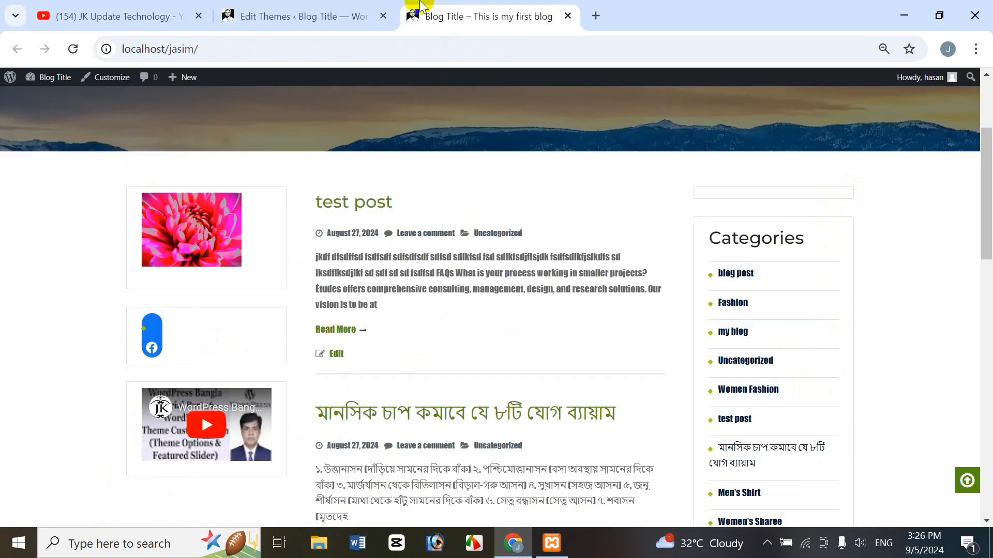
pyautogui.click(71, 49)
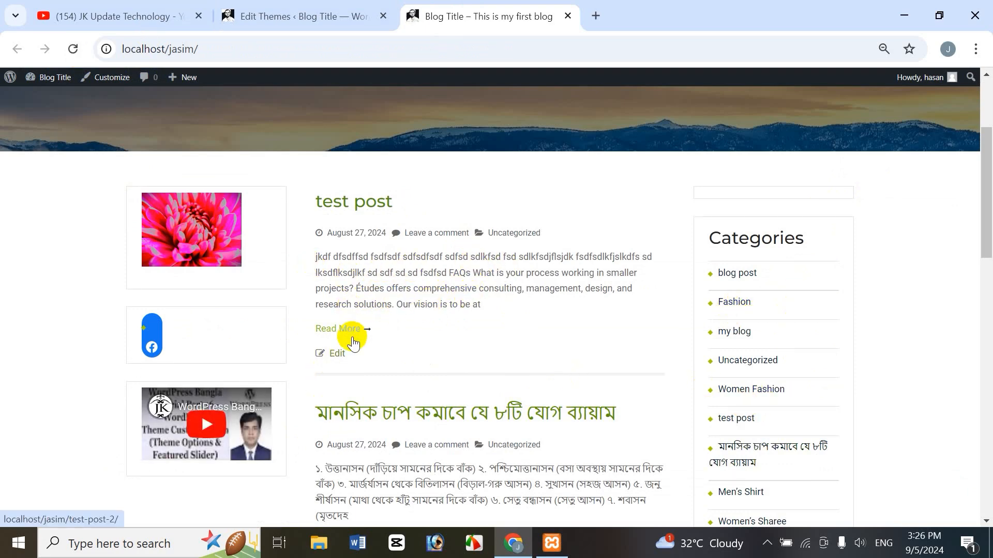
pyautogui.click(295, 15)
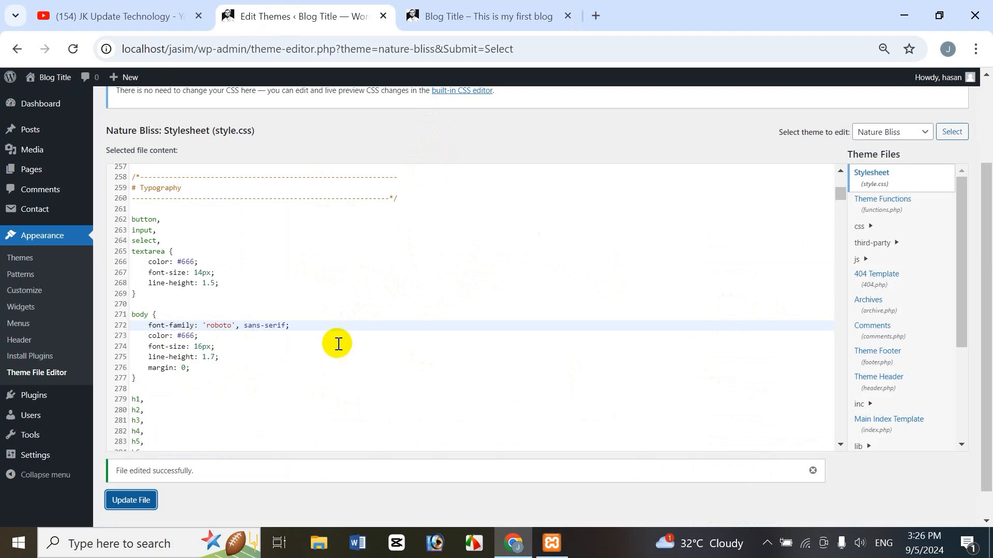
# Set the body rule's font-size to 46px, compare with the front page's current text, and update the file
pyautogui.click(199, 348)
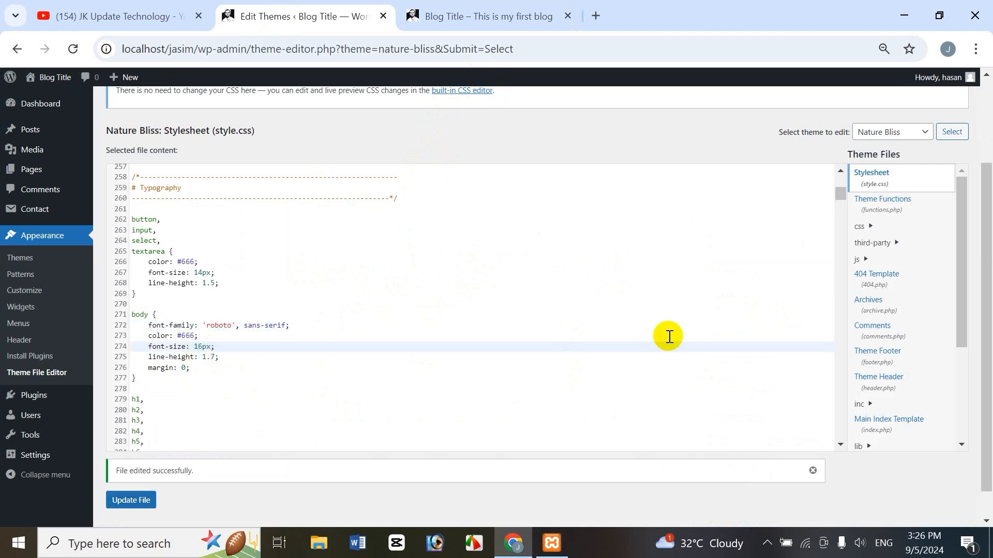
pyautogui.press('BackSpace')
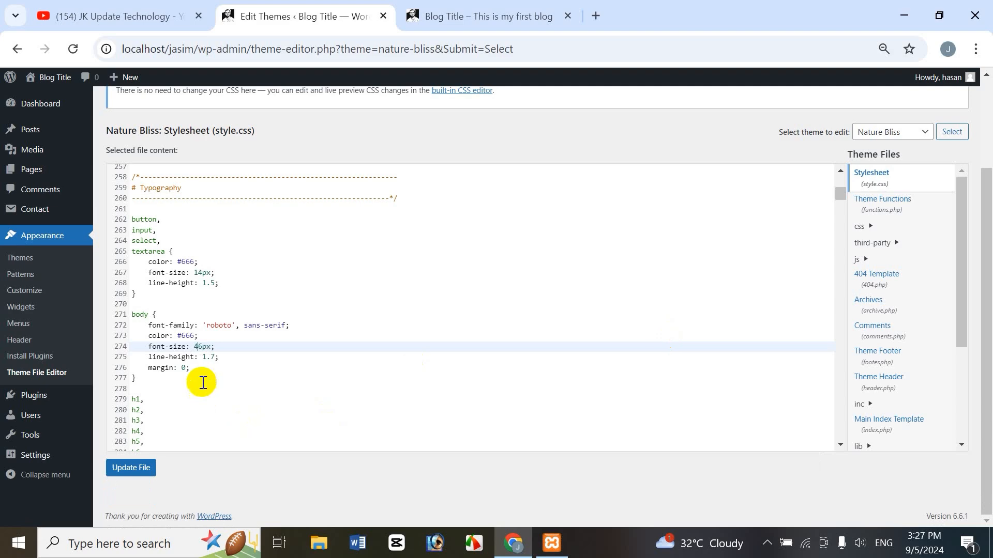
pyautogui.click(479, 6)
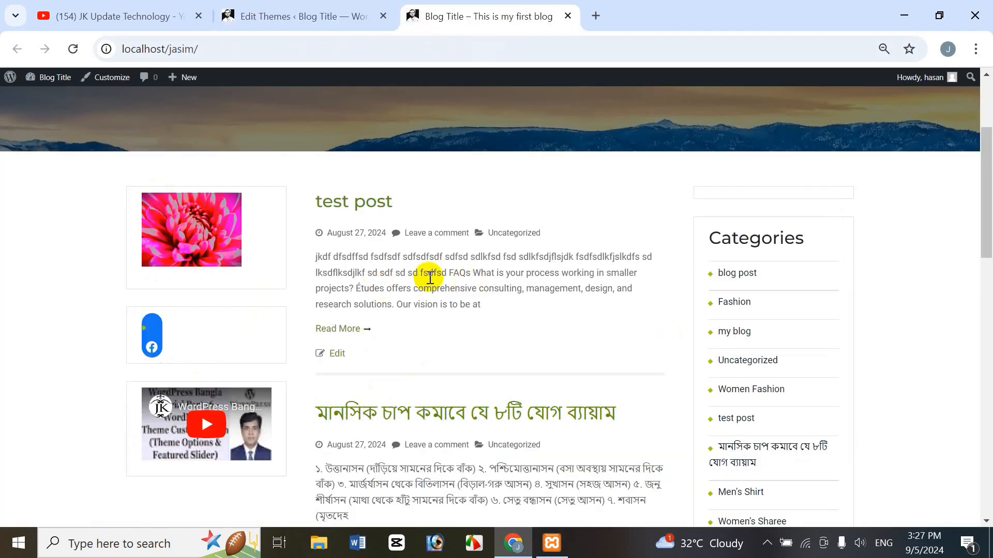
pyautogui.click(309, 8)
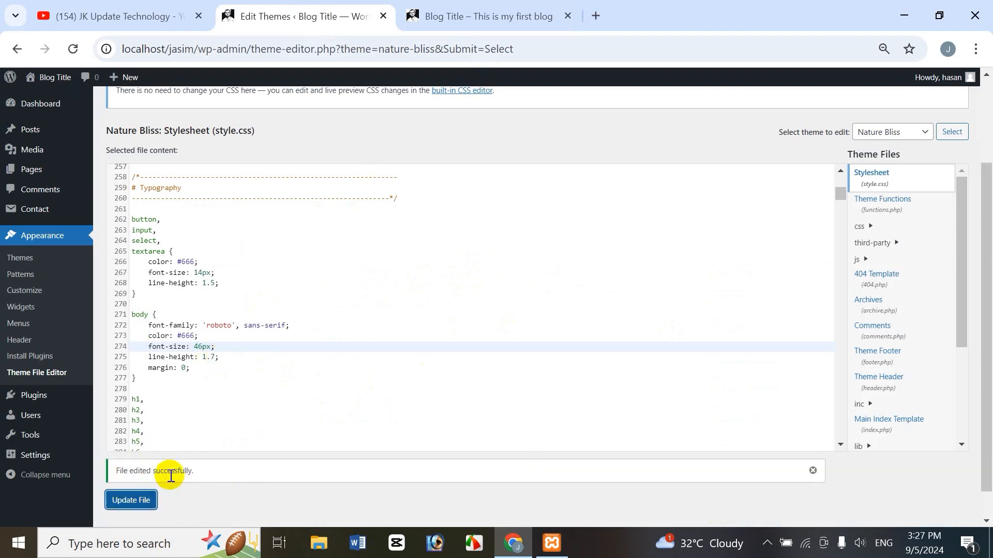
# Reload the front page, examine the body text size in the posts and categories, and return to the stylesheet
pyautogui.click(495, 20)
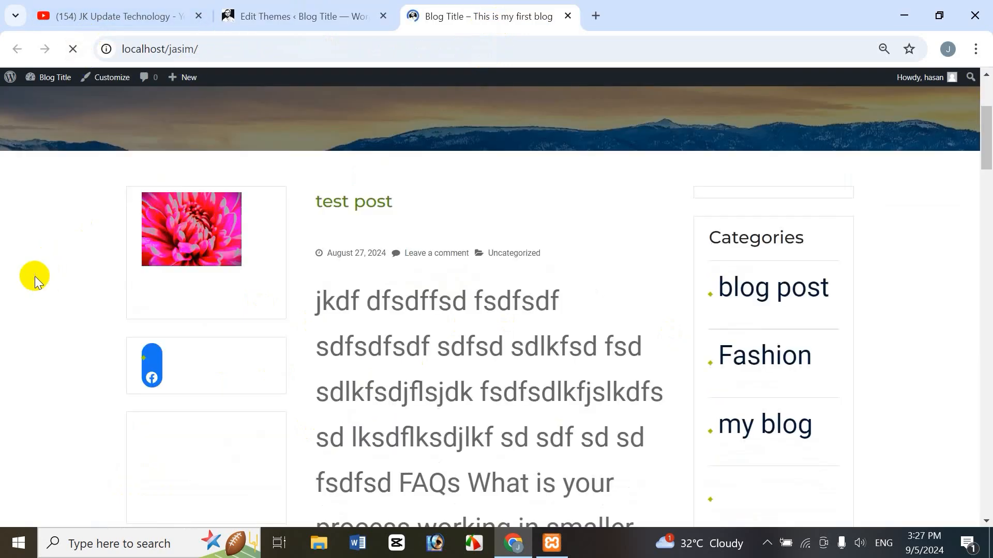
pyautogui.moveTo(987, 160)
pyautogui.mouseDown()
pyautogui.moveTo(988, 277)
pyautogui.moveTo(988, 142)
pyautogui.mouseUp()
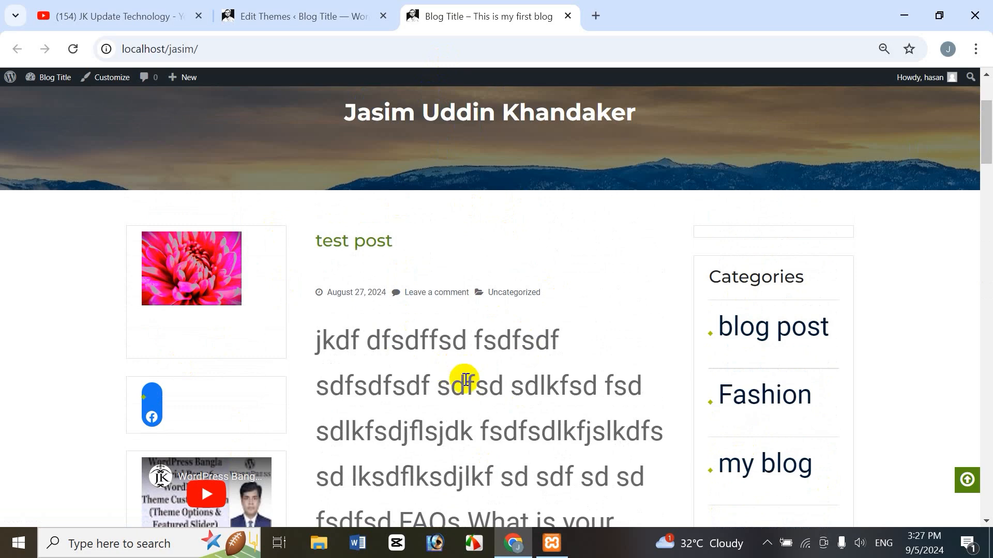
pyautogui.click(306, 15)
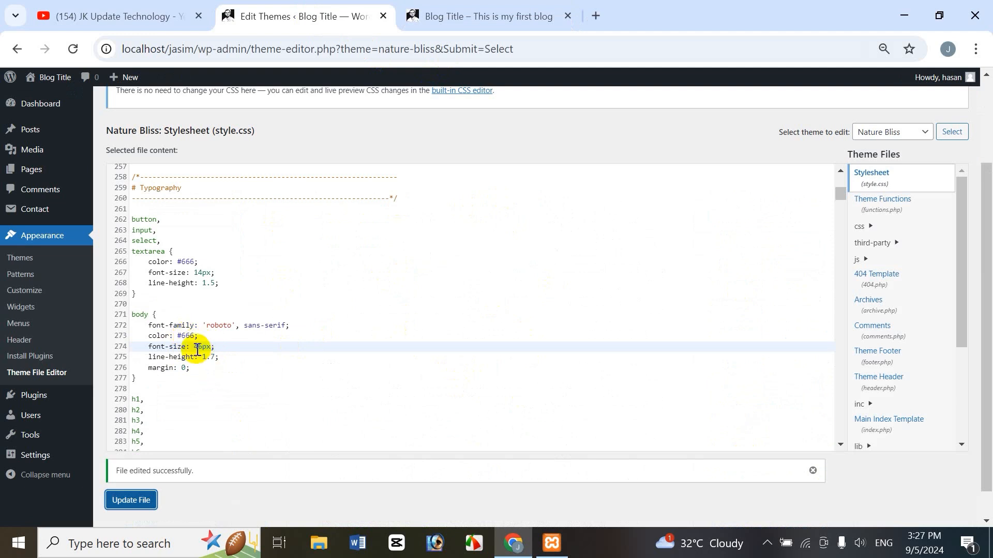
# Set the body rule's font-size back to 16px in style.css and update the file
pyautogui.click(194, 347)
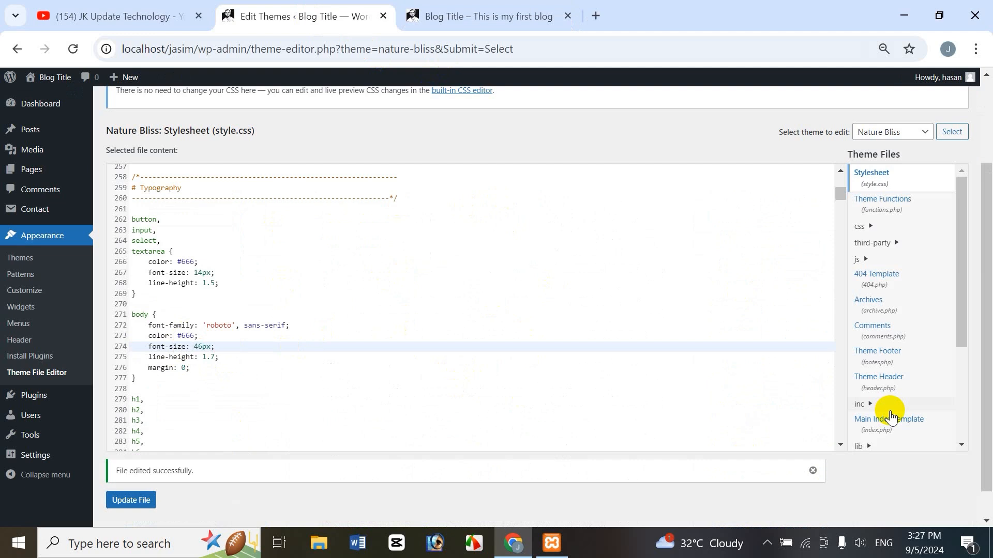
pyautogui.press('Delete')
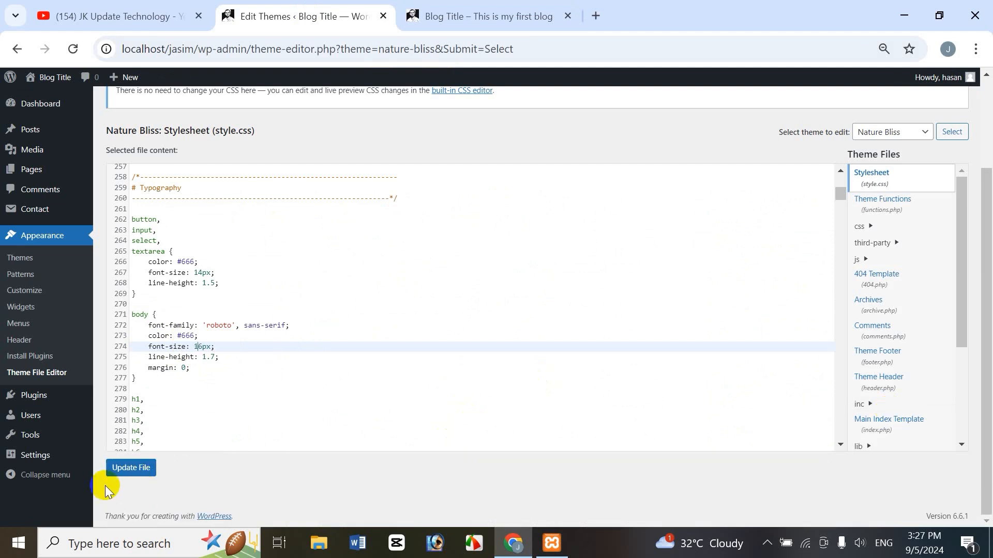
pyautogui.click(131, 468)
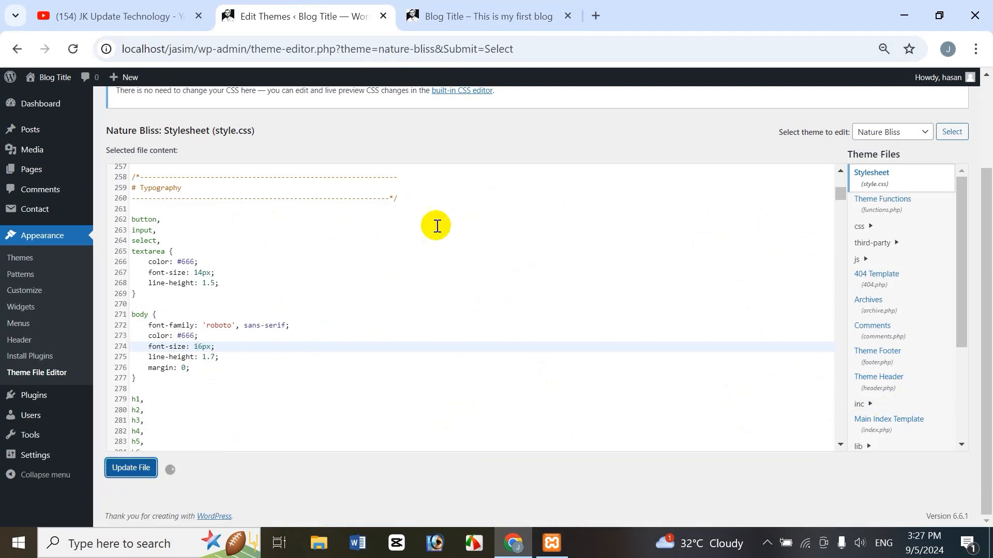
# Reload the front page, check its text size and line spacing against the body rule, and return to the editor
pyautogui.click(496, 16)
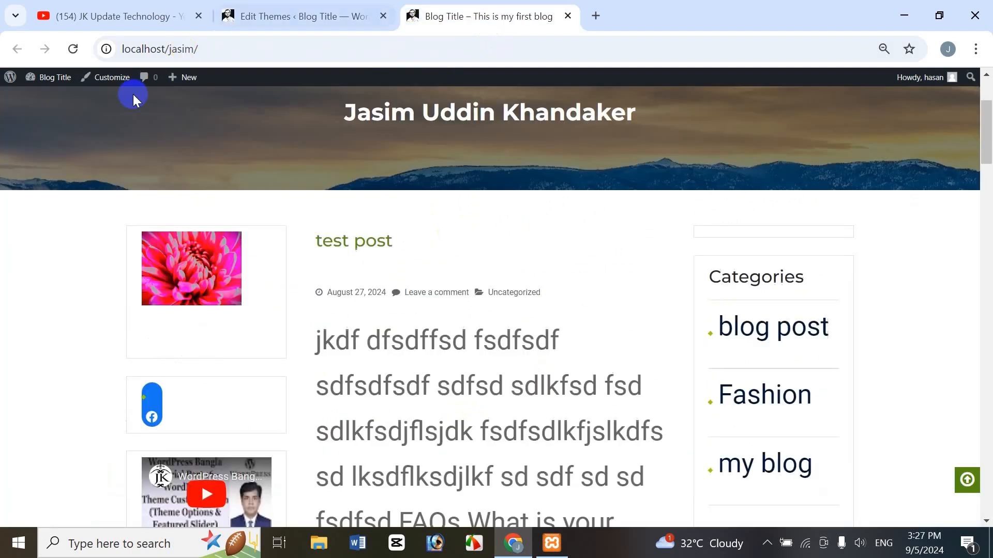
pyautogui.click(74, 49)
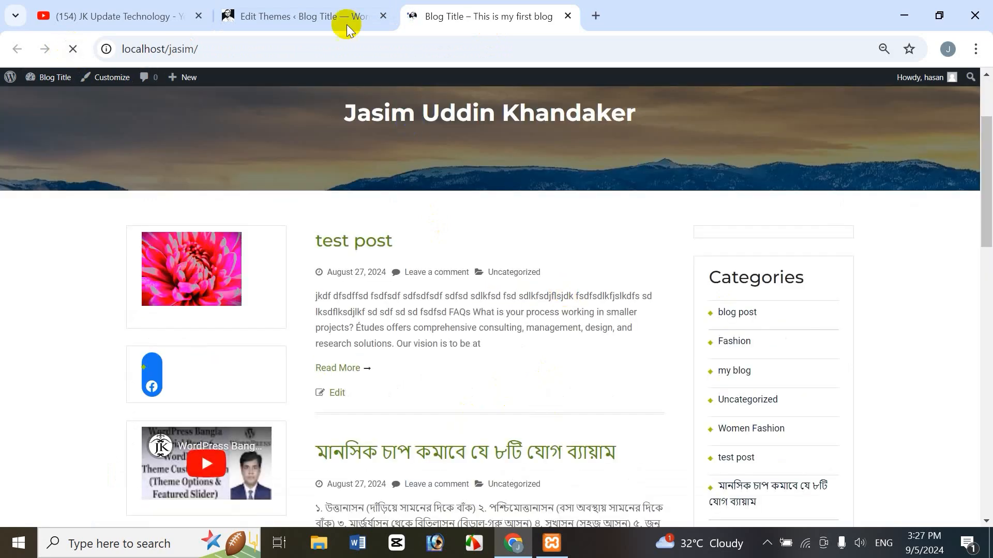
pyautogui.click(347, 21)
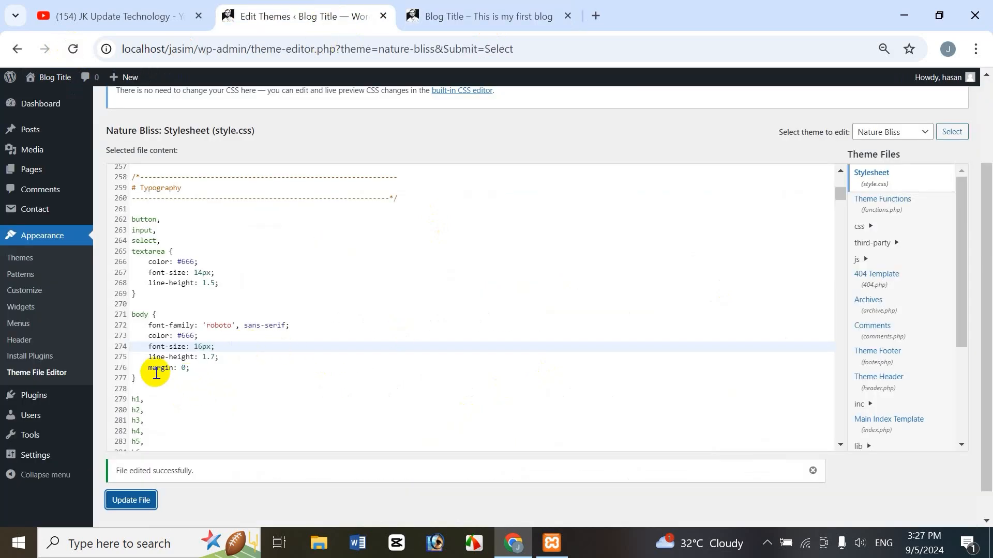
pyautogui.click(512, 17)
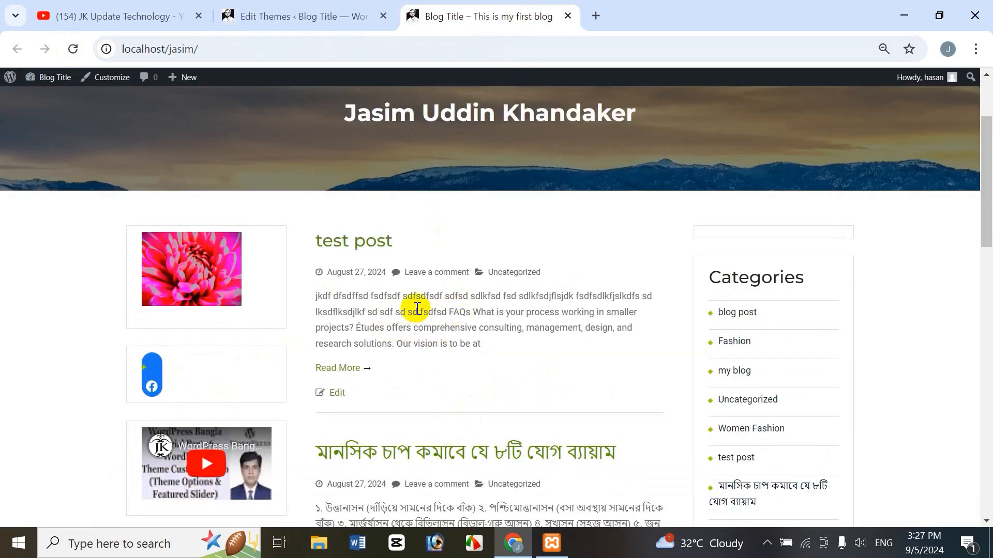
pyautogui.click(297, 15)
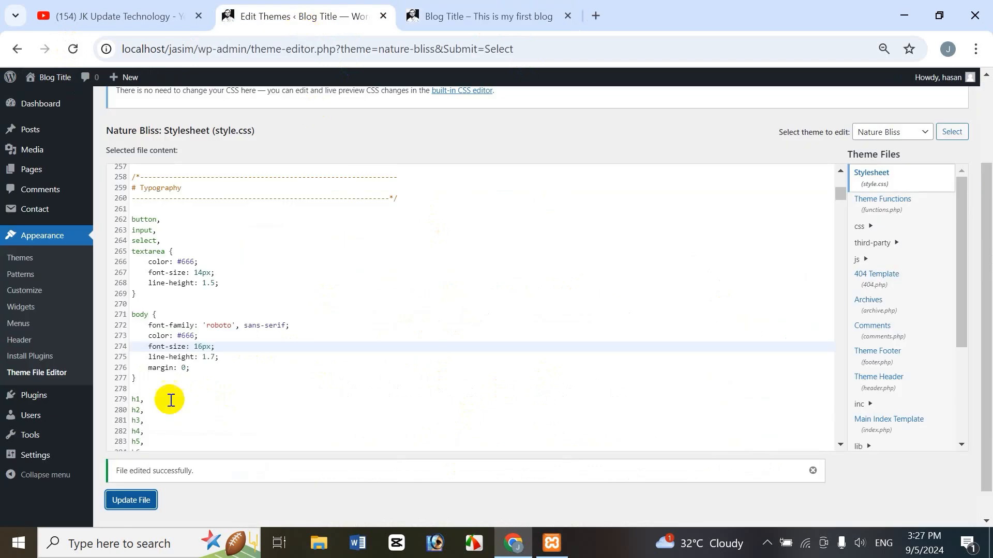
# Set the body rule's line-height to 2.7 in style.css and update the file
pyautogui.click(206, 357)
pyautogui.press('BackSpace')
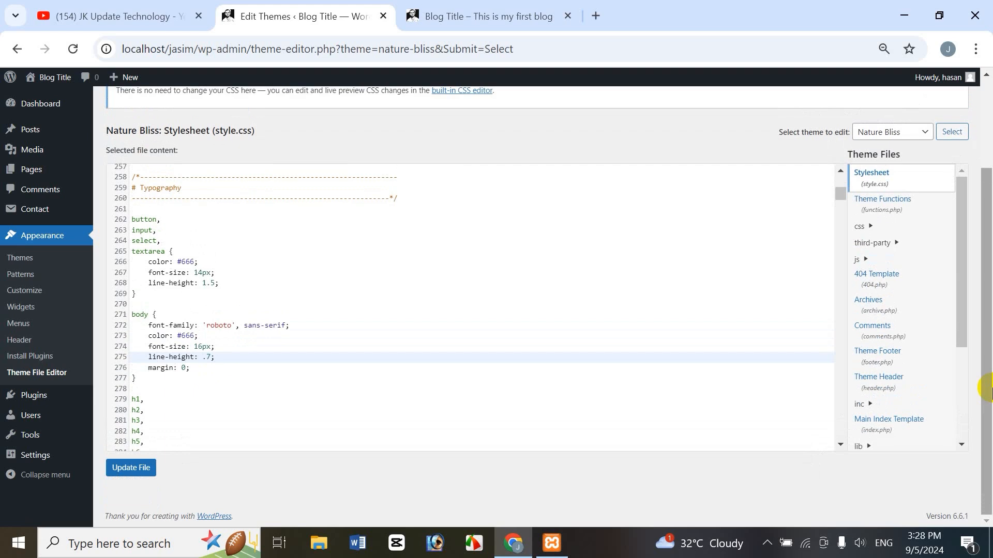
pyautogui.click(135, 468)
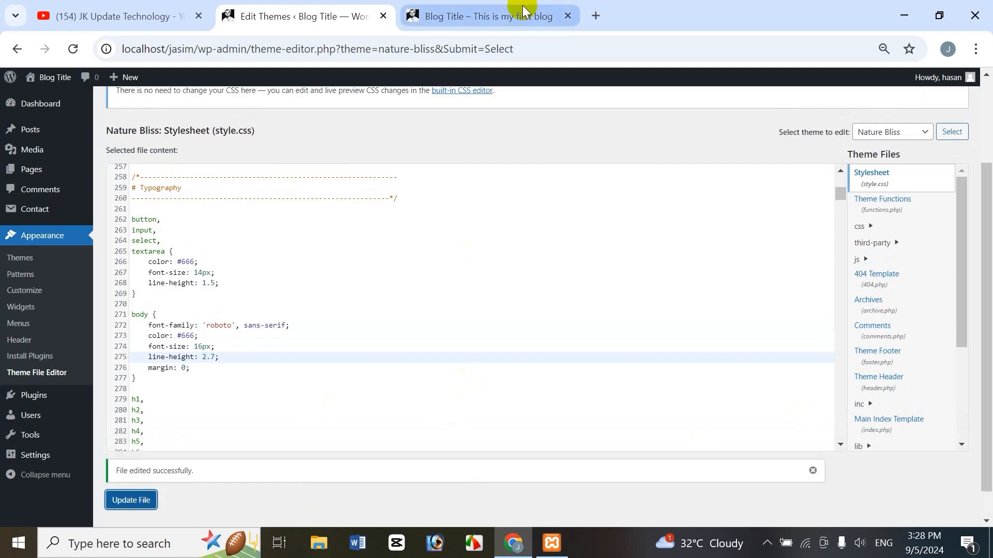
# Reload the front page, examine the line spacing of the post excerpts and category list, and return to the theme editor
pyautogui.click(509, 14)
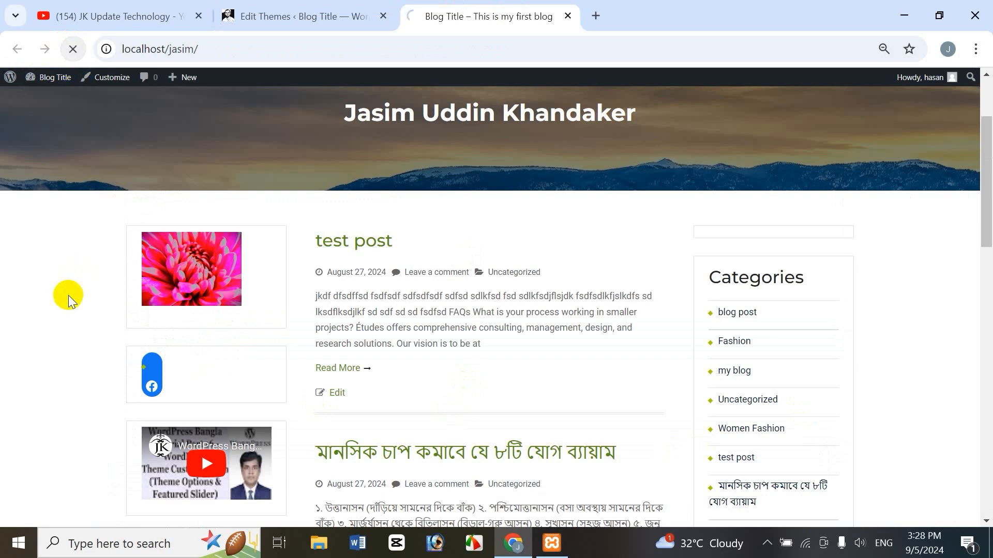
pyautogui.moveTo(986, 145); pyautogui.dragTo(833, 195)
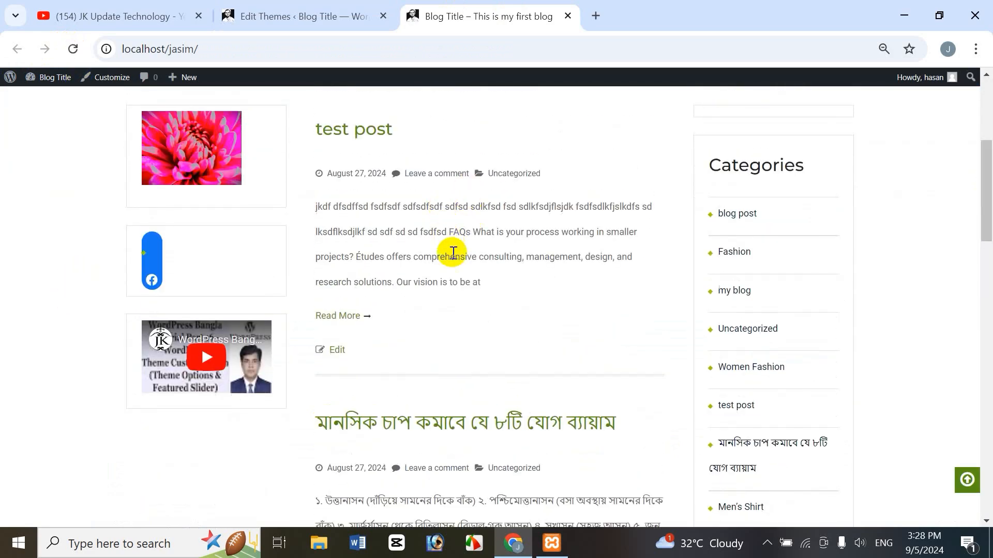
pyautogui.moveTo(986, 222); pyautogui.dragTo(758, 73)
pyautogui.click(293, 16)
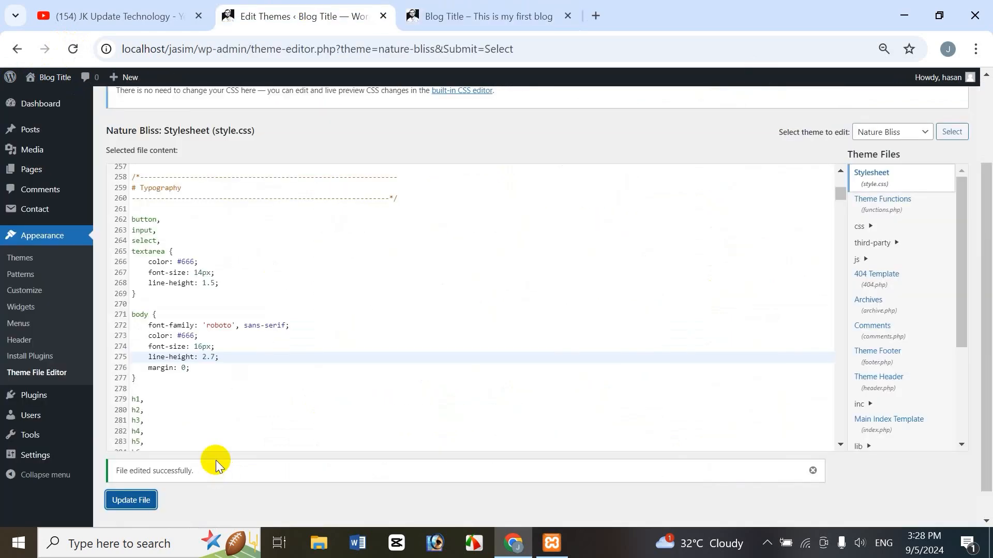
# Set the body rule's line-height to 4.7 in style.css and update the file
pyautogui.click(305, 359)
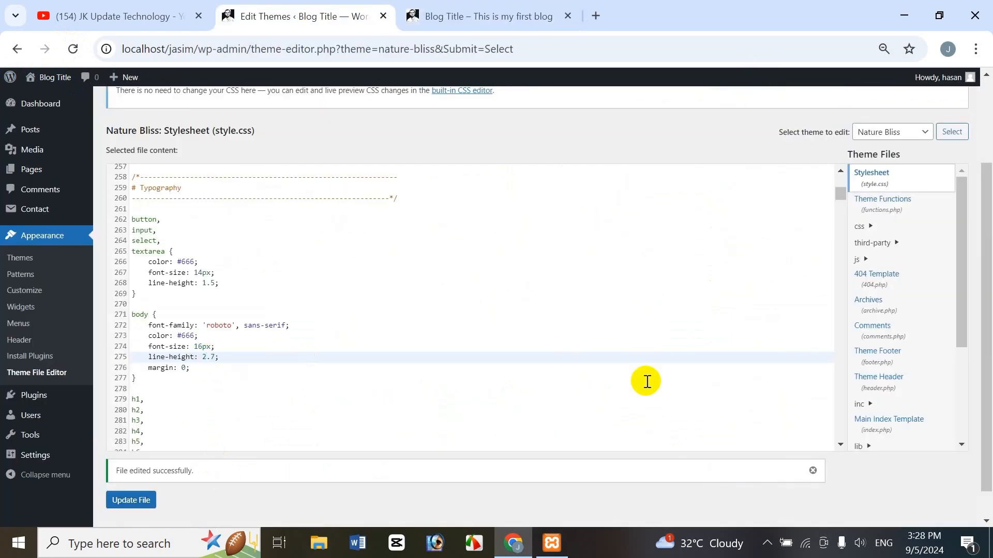
pyautogui.press('BackSpace')
pyautogui.write('4')
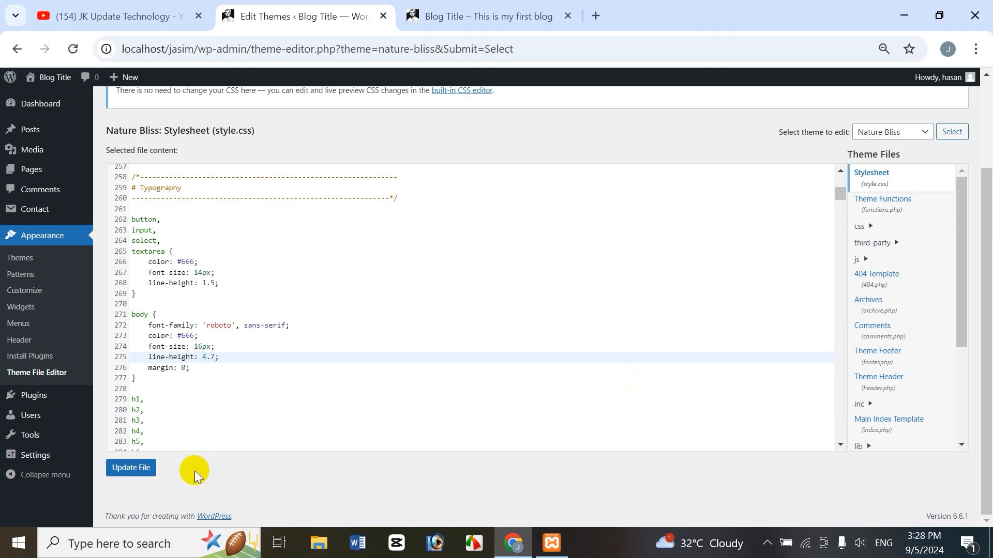
pyautogui.click(138, 468)
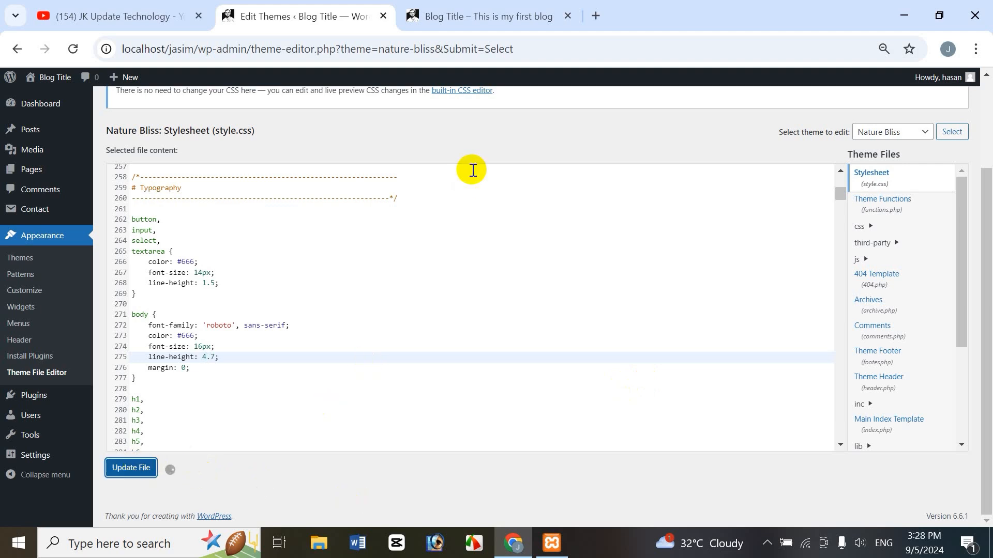
# Reload the front page and examine the line spacing of the test post excerpt and the Categories widget
pyautogui.click(455, 17)
pyautogui.click(73, 49)
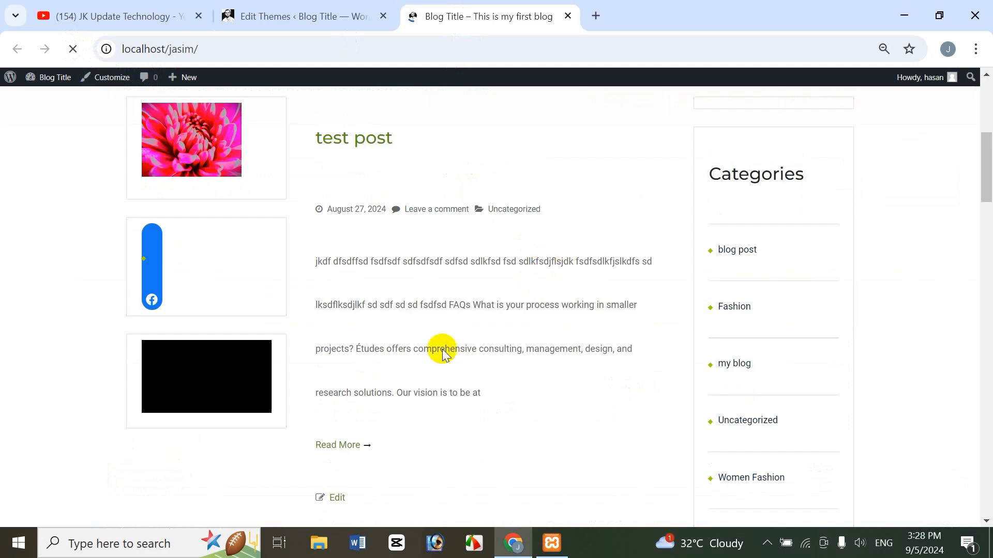
pyautogui.moveTo(986, 257); pyautogui.dragTo(986, 188)
# Set the body rule's line-height to 1.7 in style.css and update the file
pyautogui.click(314, 20)
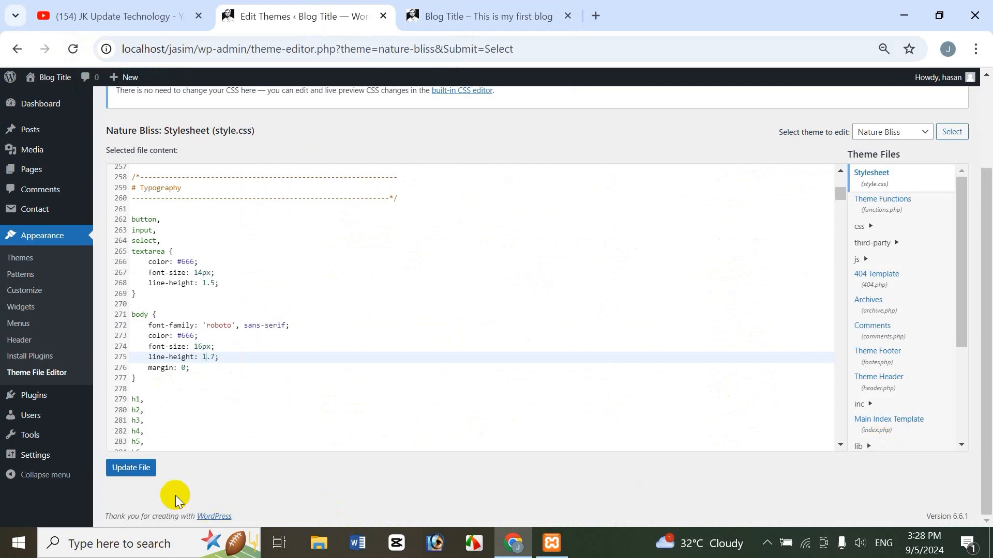
pyautogui.click(132, 468)
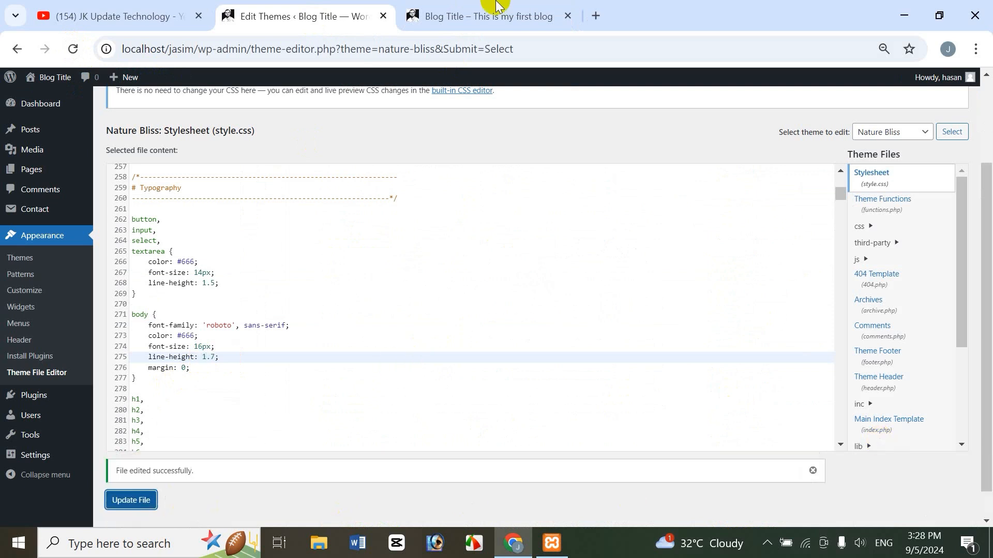
# Reload the front page, compare its line spacing with the body rule in style.css, and return to the theme editor
pyautogui.click(528, 15)
pyautogui.click(72, 49)
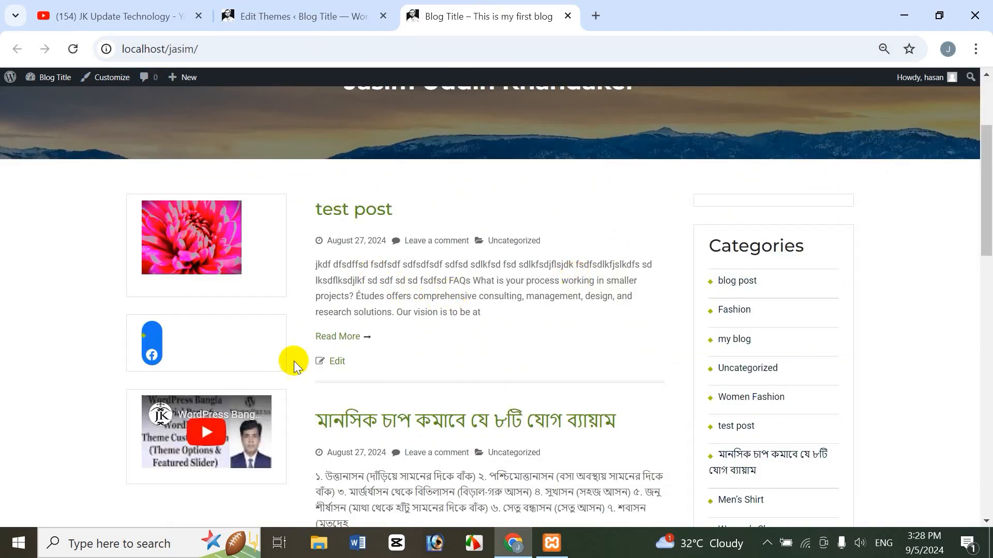
pyautogui.click(310, 15)
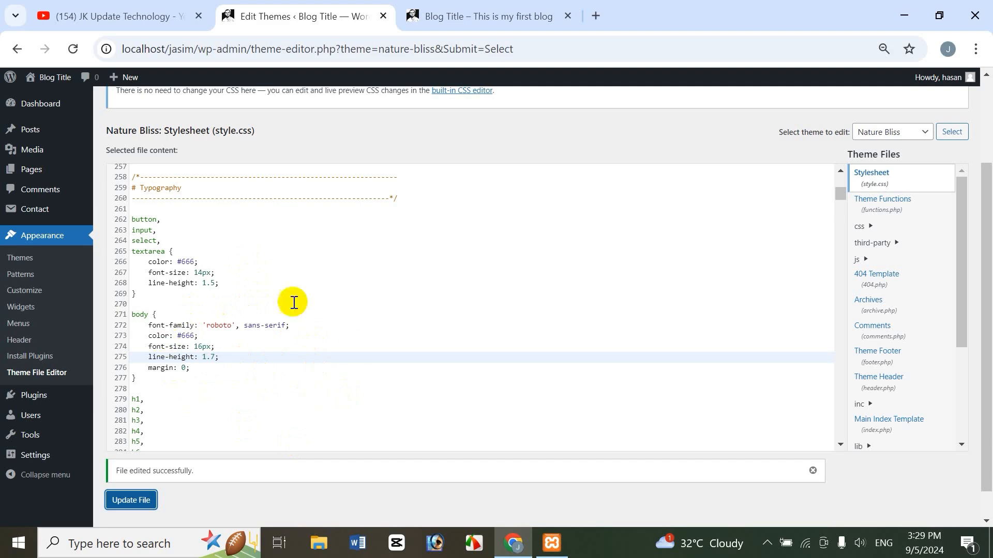
pyautogui.click(546, 8)
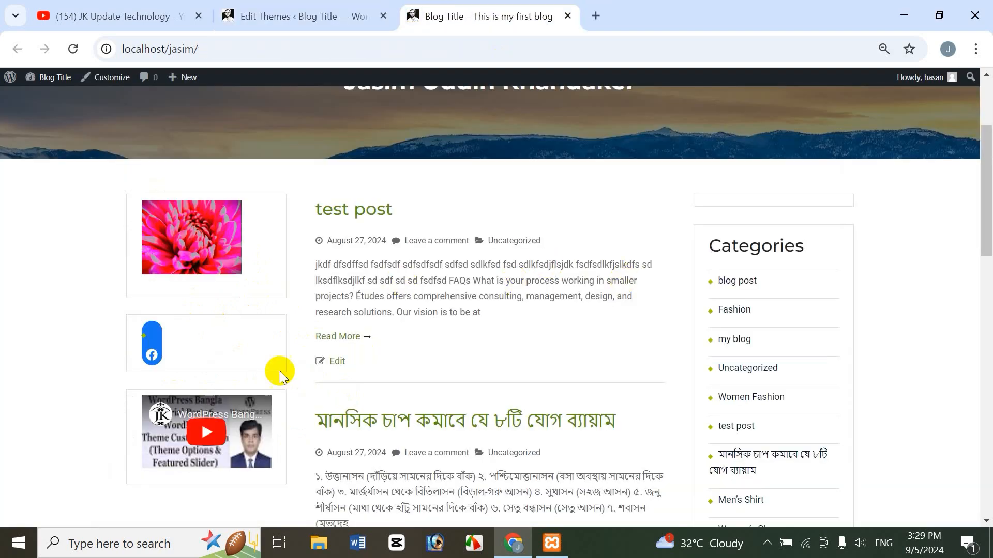
pyautogui.click(278, 15)
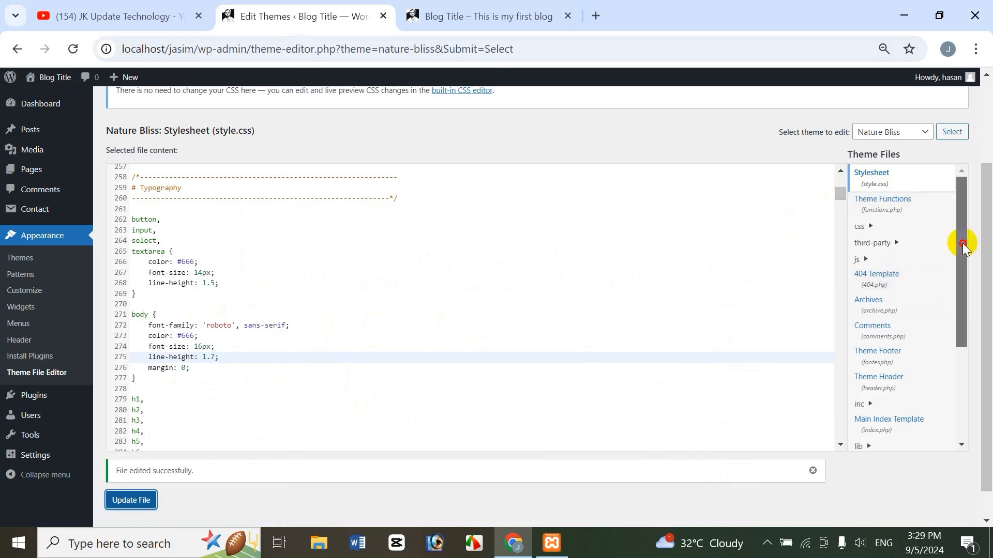
# Open the Theme Footer file (footer.php), view the footer area on the front page, and look through the footer code
pyautogui.moveTo(963, 243)
pyautogui.mouseDown()
pyautogui.moveTo(962, 256)
pyautogui.moveTo(967, 237)
pyautogui.mouseUp()
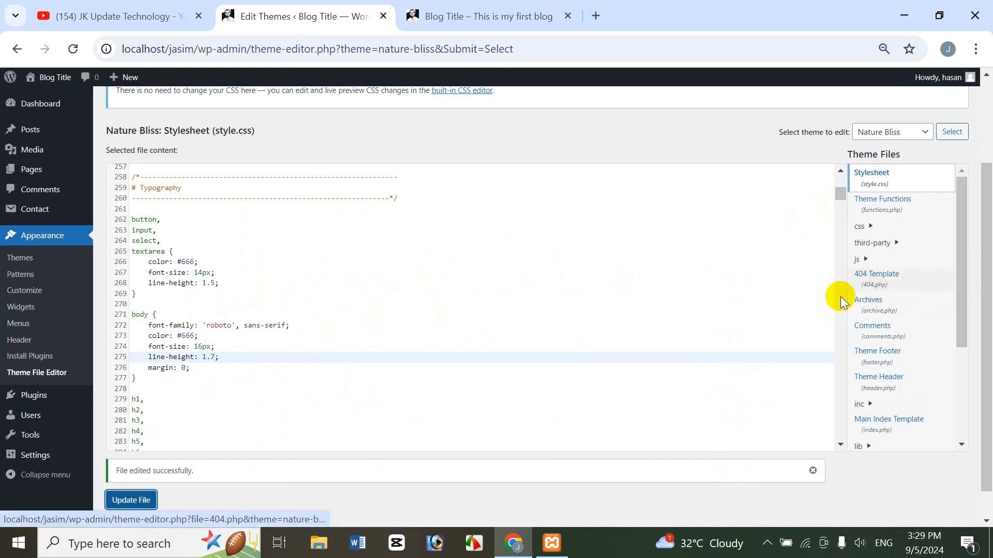
pyautogui.click(874, 357)
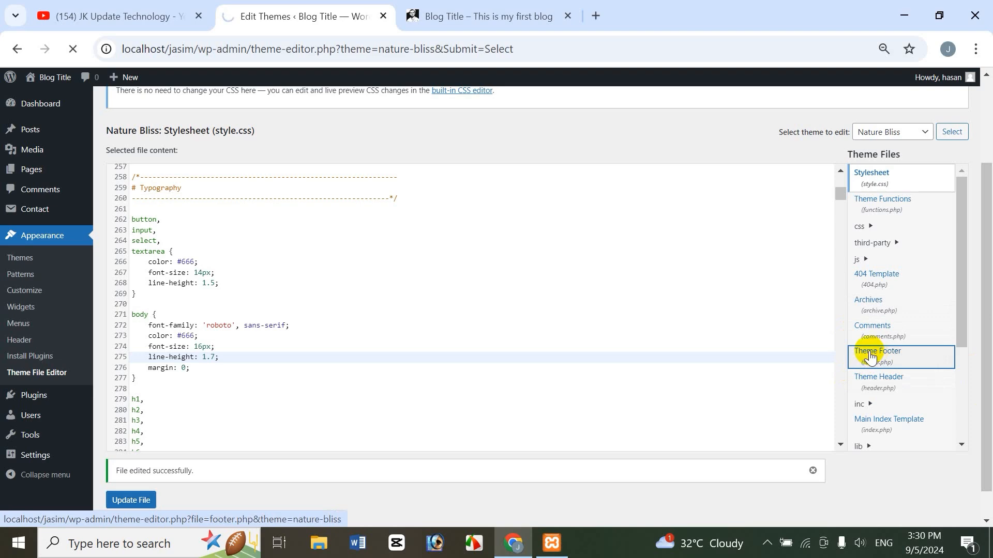
pyautogui.click(495, 23)
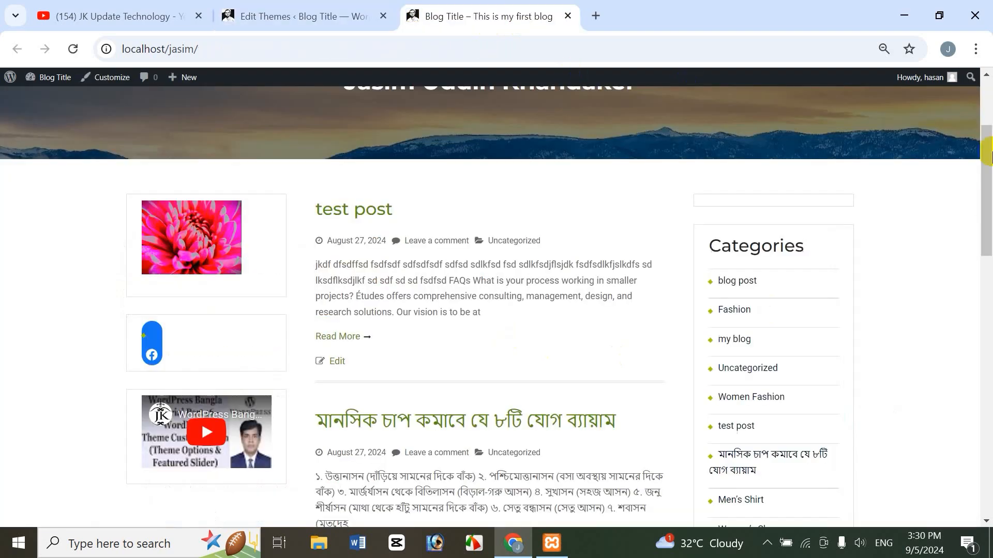
pyautogui.moveTo(981, 204); pyautogui.dragTo(989, 522)
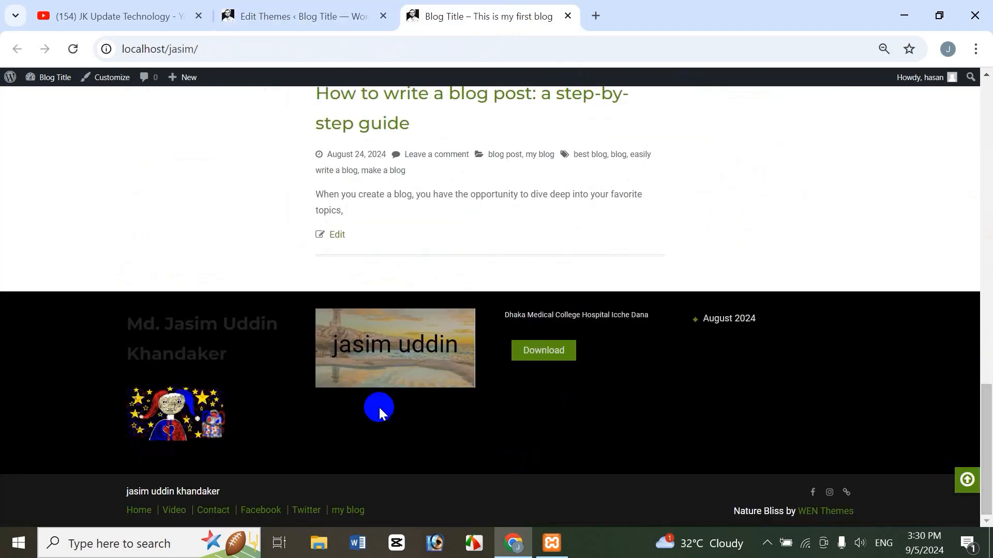
pyautogui.click(300, 15)
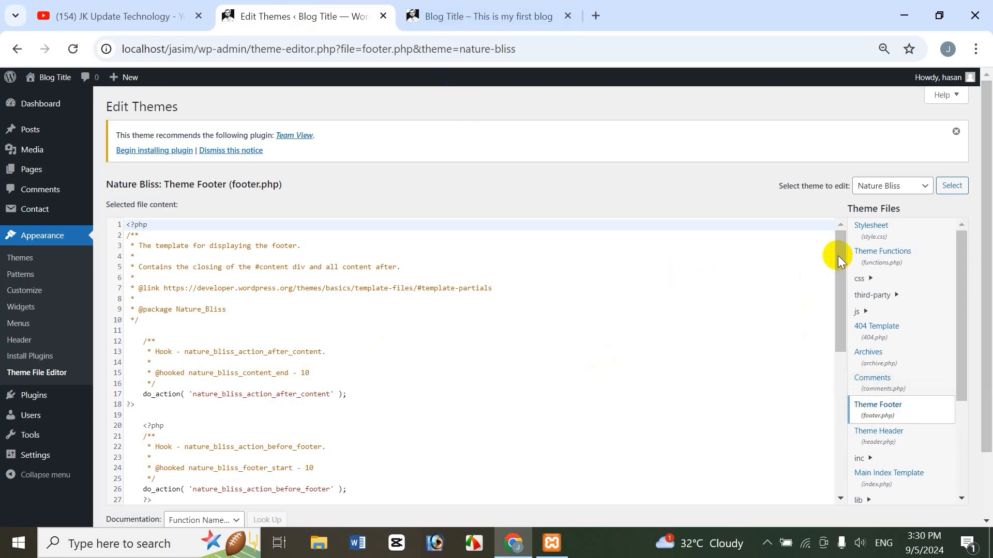
pyautogui.moveTo(837, 256); pyautogui.dragTo(824, 212)
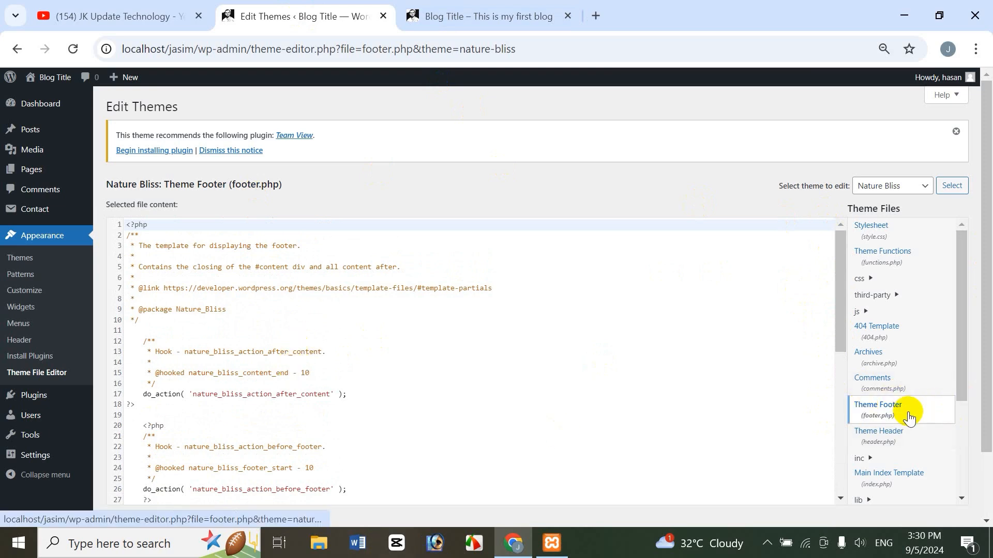
# Open the Theme Header file (header.php), view the header area on the front page, and look through the header code
pyautogui.click(879, 433)
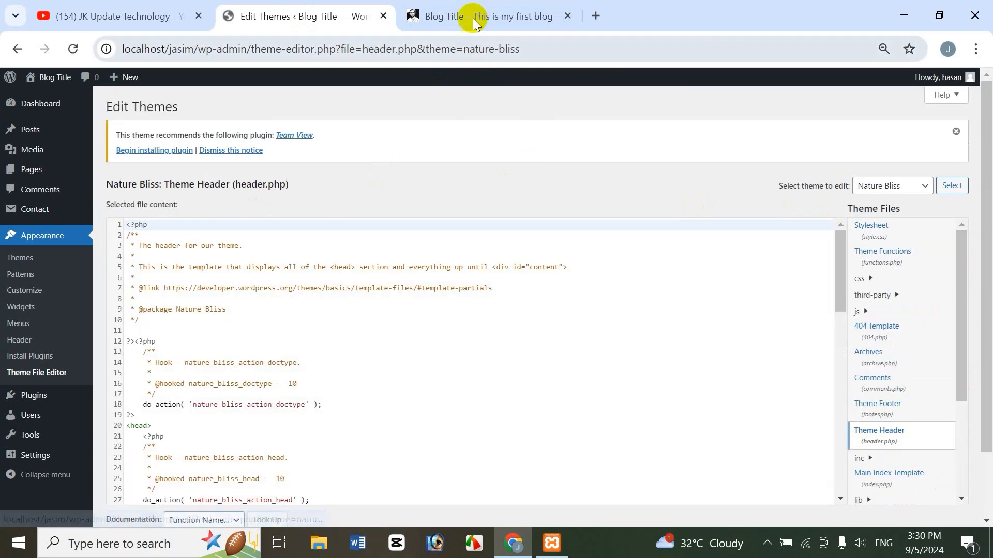
pyautogui.click(472, 18)
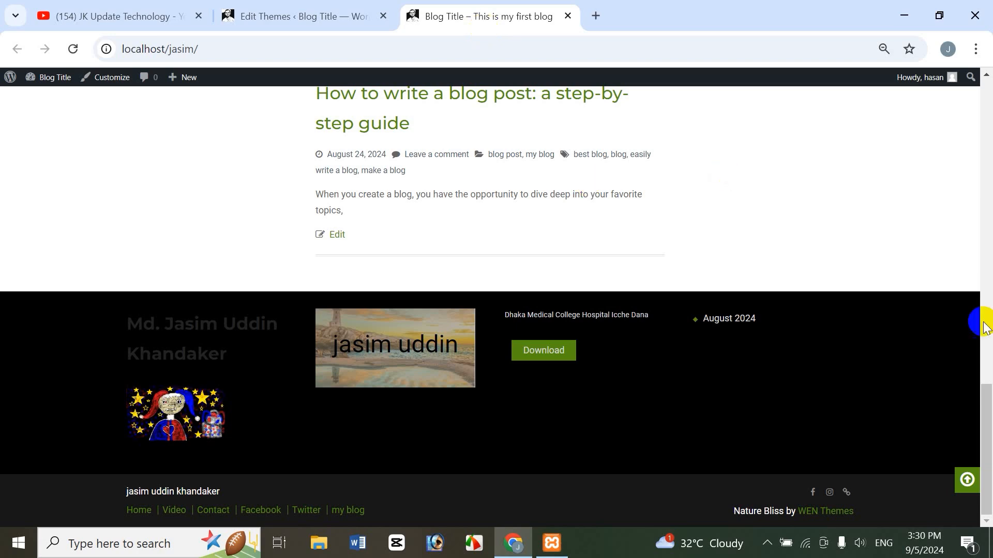
pyautogui.moveTo(985, 400); pyautogui.dragTo(935, 95)
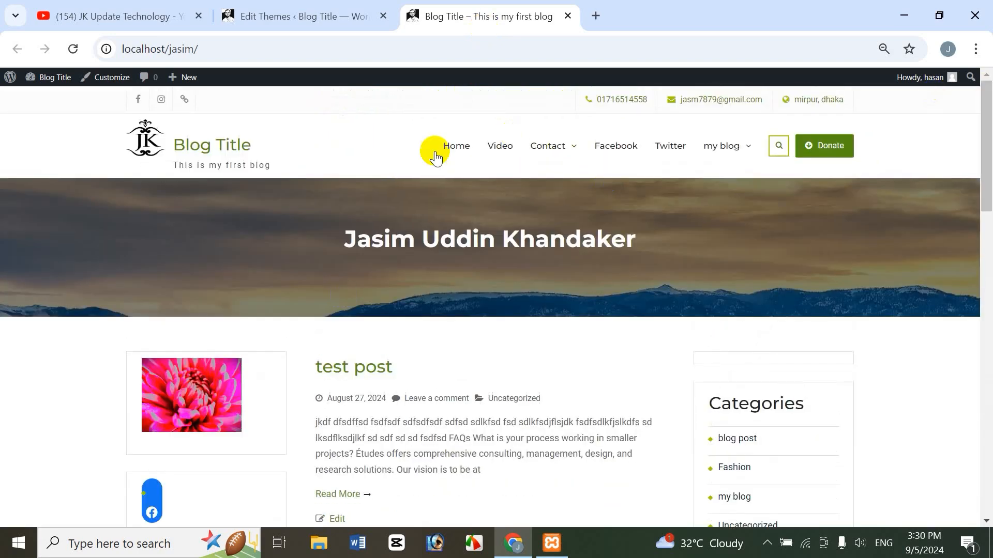
pyautogui.click(275, 21)
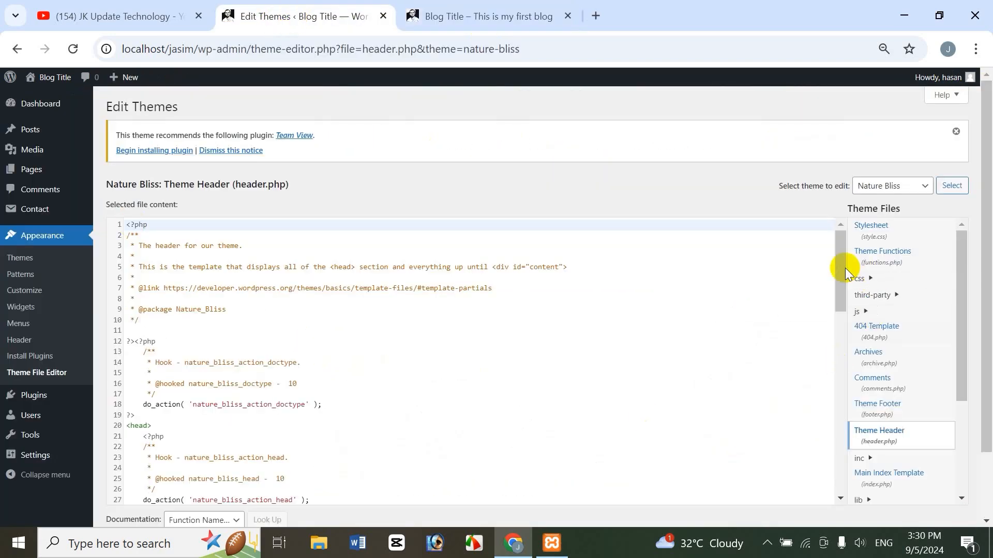
pyautogui.moveTo(839, 274); pyautogui.dragTo(838, 238)
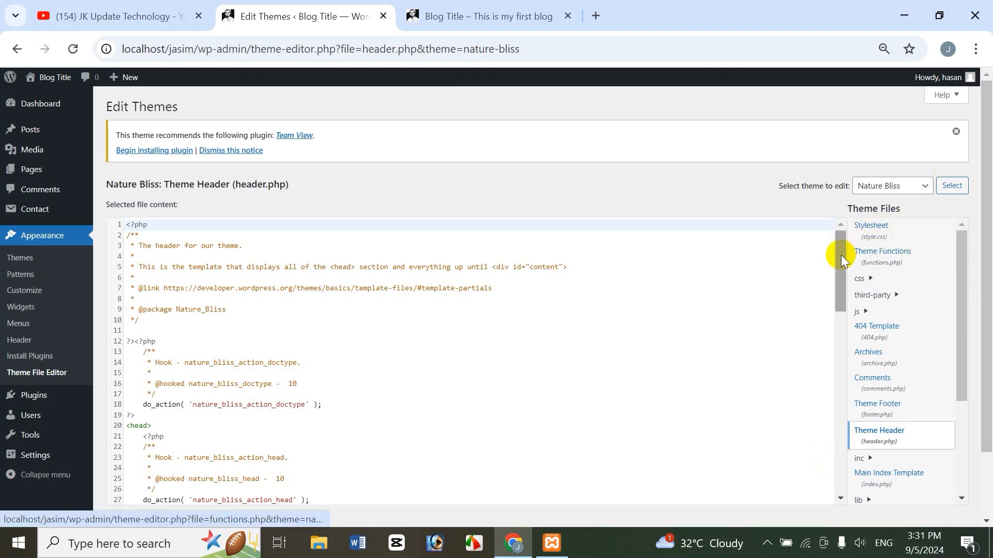
# Reopen the Stylesheet (style.css) in the theme editor and switch to the JK Update Technology channel's videos page on YouTube
pyautogui.click(874, 227)
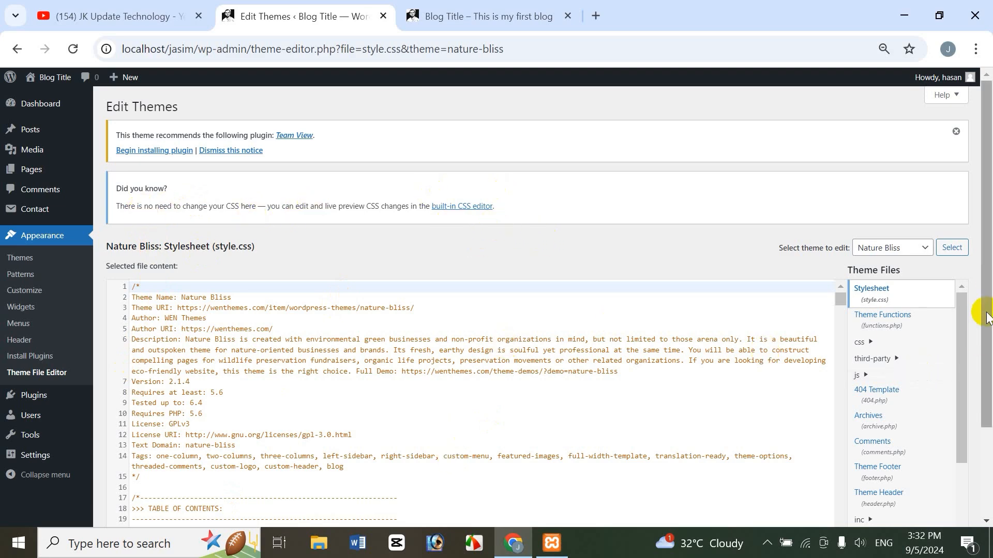
pyautogui.moveTo(987, 316)
pyautogui.mouseDown()
pyautogui.moveTo(988, 409)
pyautogui.moveTo(986, 299)
pyautogui.mouseUp()
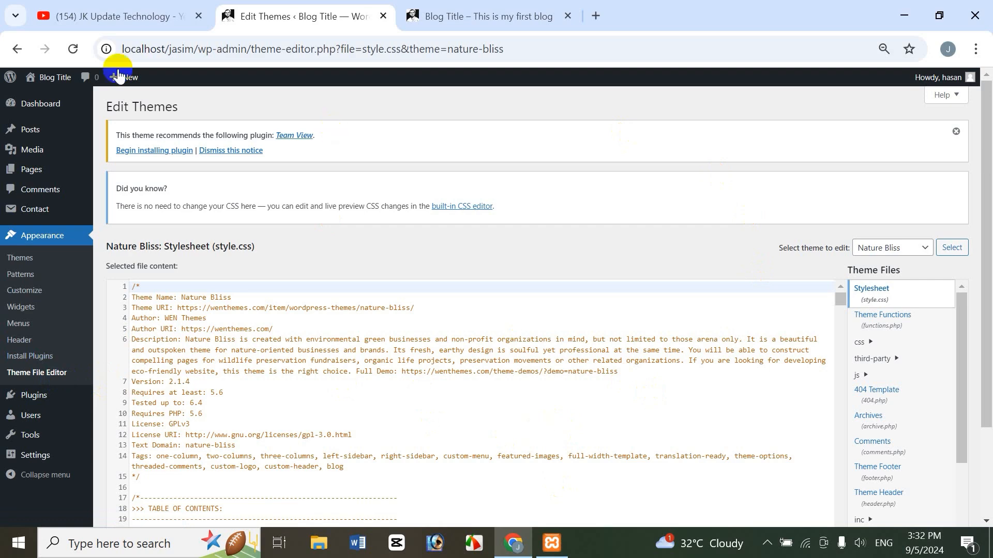
pyautogui.click(122, 16)
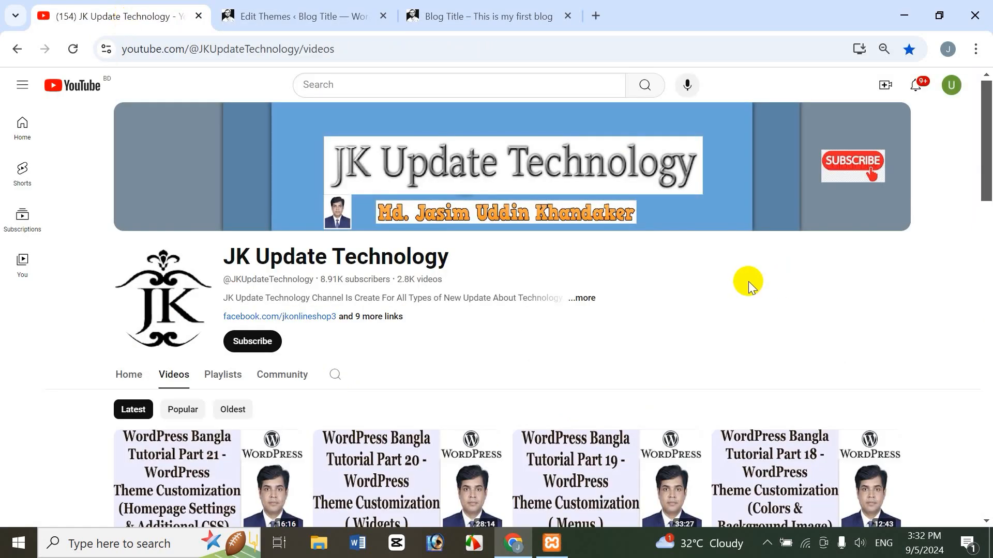